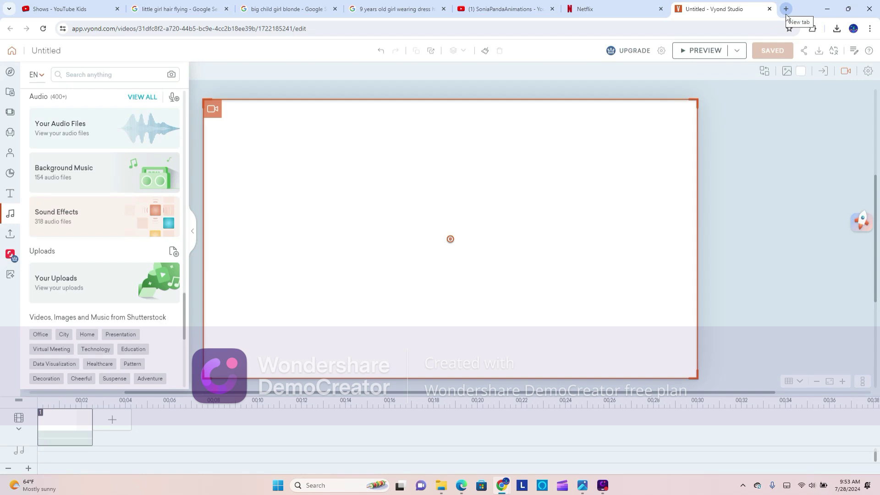
# Step: Search the web for "lazy pry.pro tts" in a new browser tab and open the LazyPy.ro Text-to-Speech Simulator
pyautogui.click(786, 15)
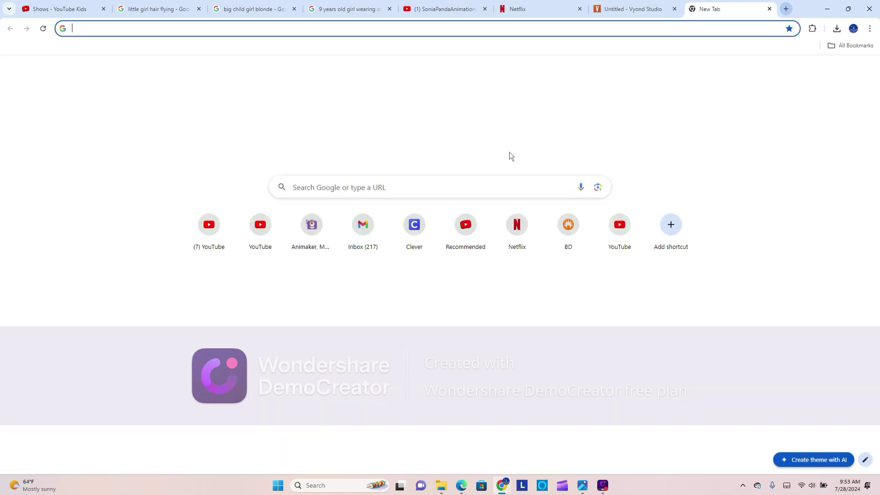
pyautogui.click(429, 195)
pyautogui.click(373, 209)
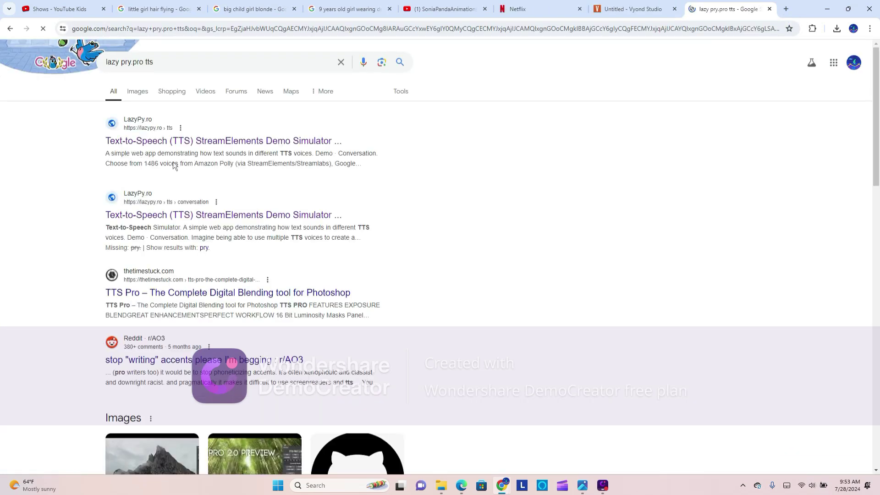
pyautogui.click(194, 142)
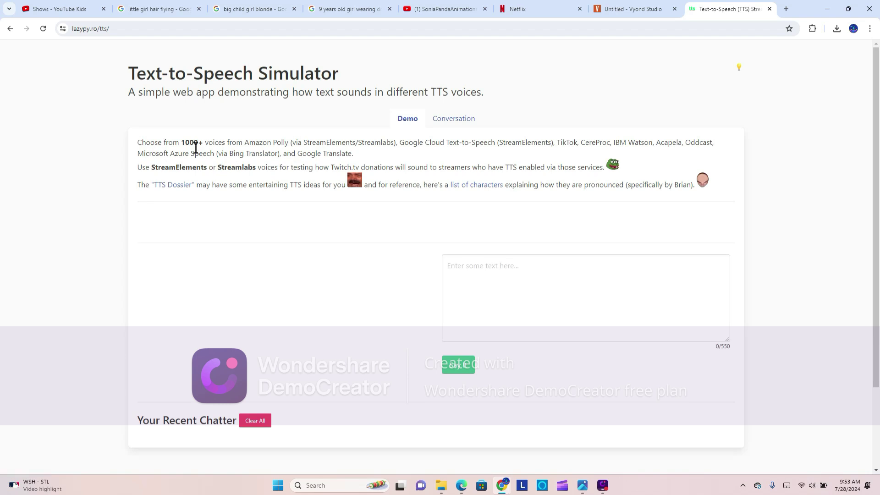
# Step: Filter the voices to male Oddcast ones and select Dave (English, American)
pyautogui.click(460, 221)
pyautogui.click(436, 246)
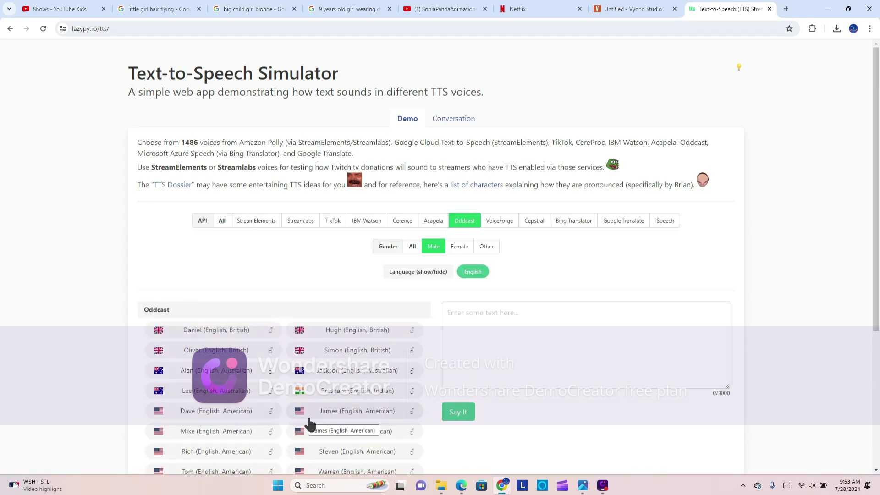
pyautogui.scroll(-1, 544, 276)
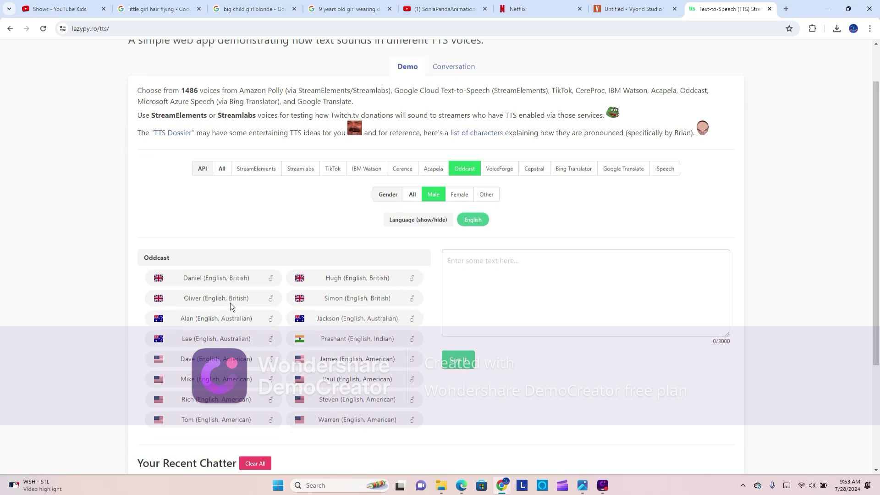
pyautogui.click(182, 360)
# Step: Generate speech from the text "Yay, I got my dave voice back!" and download the audio clip
pyautogui.click(636, 309)
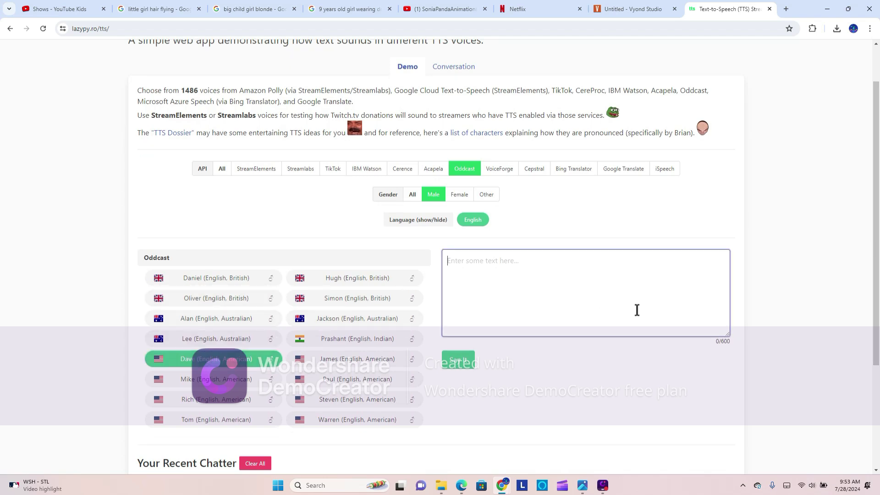
pyautogui.write('Ho')
pyautogui.press('BackSpace')
pyautogui.write('Yay, I gotmy dave voice back!')
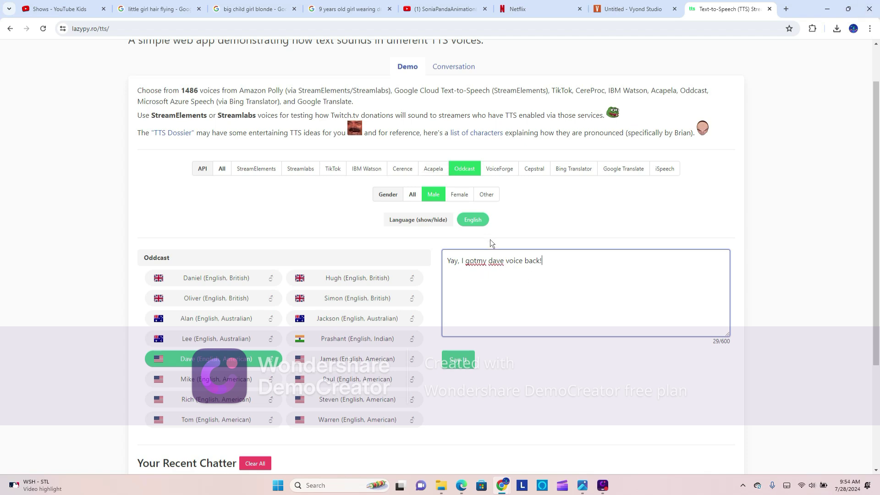
pyautogui.click(476, 270)
pyautogui.click(458, 368)
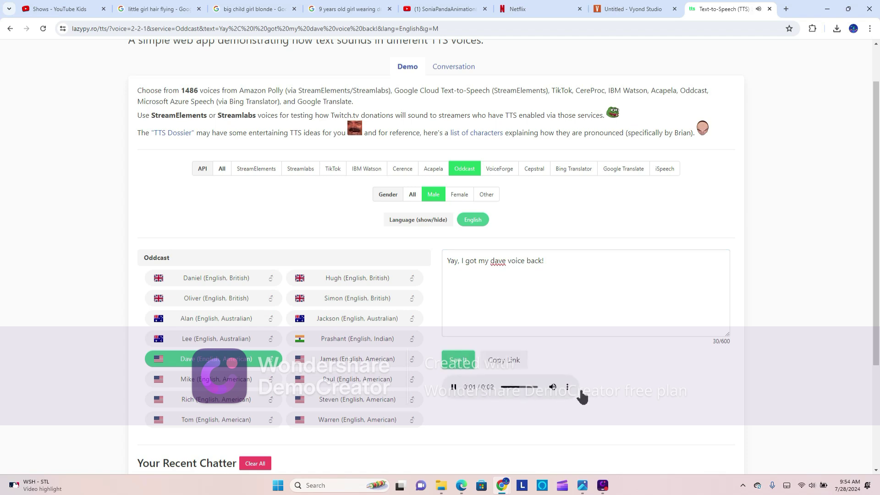
pyautogui.click(567, 387)
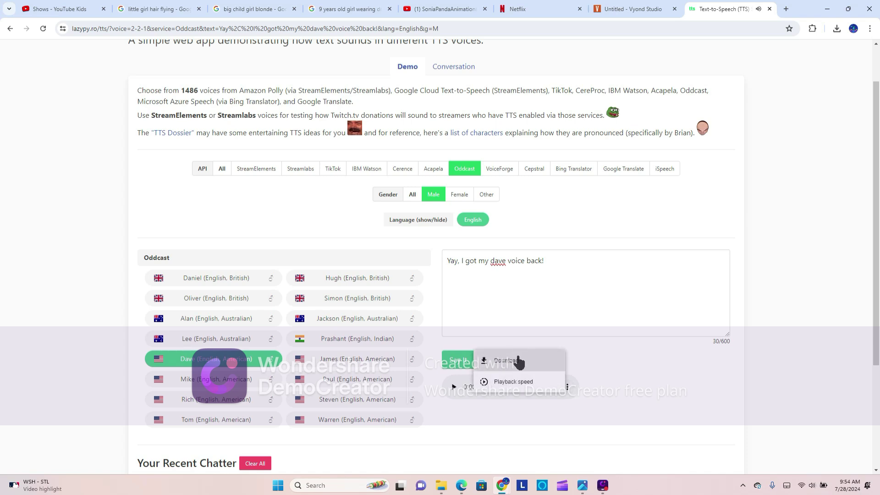
pyautogui.click(519, 363)
# Step: Switch to Vyond Studio and upload the downloaded file "TTS Audio Clip - 2024-07-28T095411.317"
pyautogui.click(632, 8)
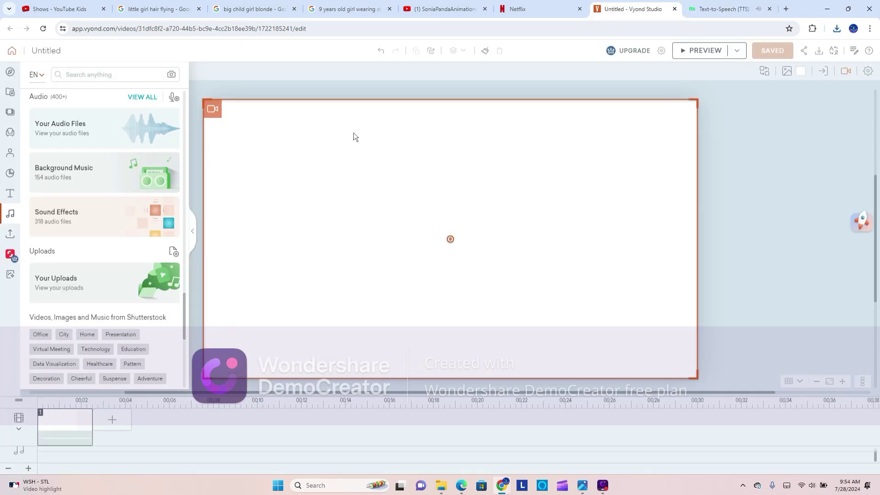
pyautogui.click(11, 234)
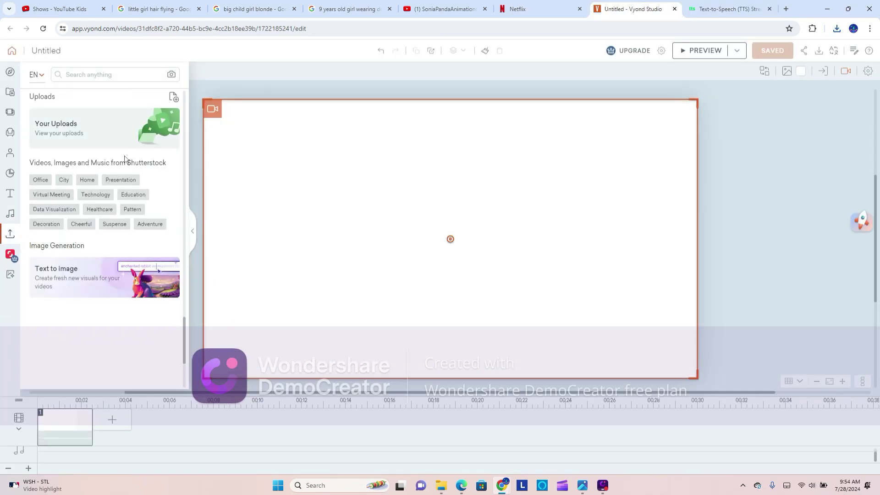
pyautogui.click(125, 152)
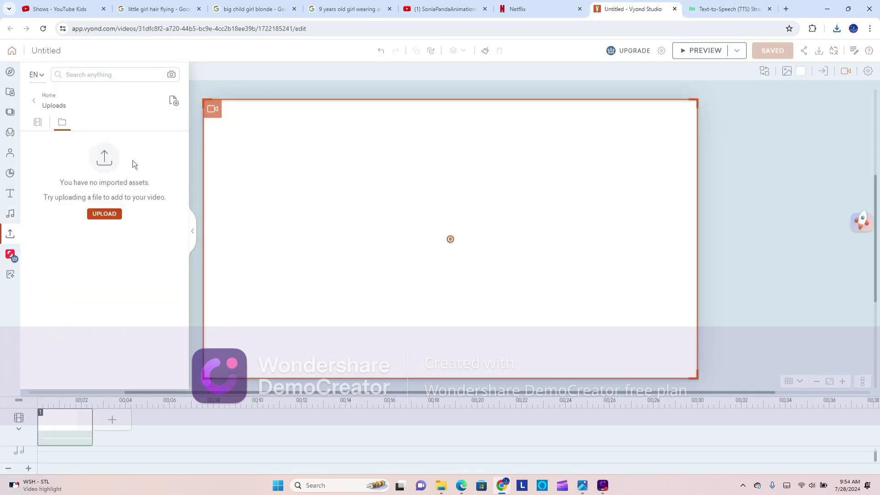
pyautogui.click(110, 218)
pyautogui.click(183, 90)
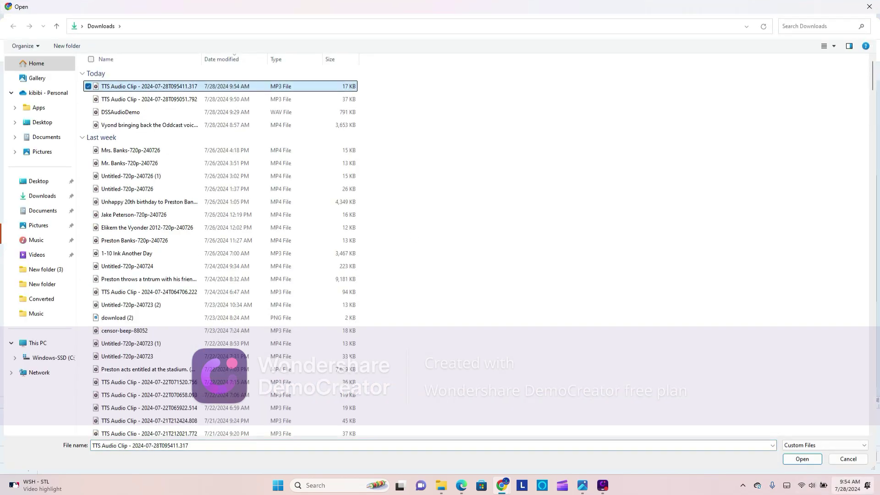
pyautogui.click(814, 459)
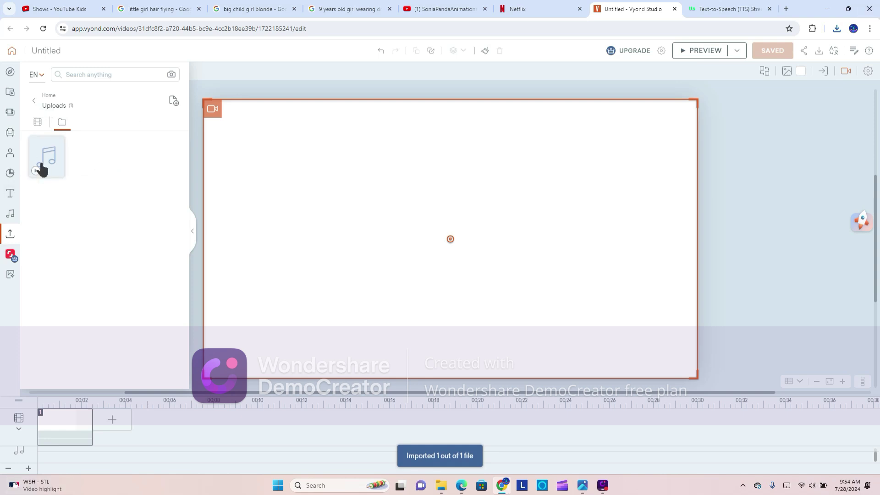
# Step: Add the uploaded audio clip to the timeline and delete its asset from the uploads
pyautogui.click(36, 170)
pyautogui.click(50, 151)
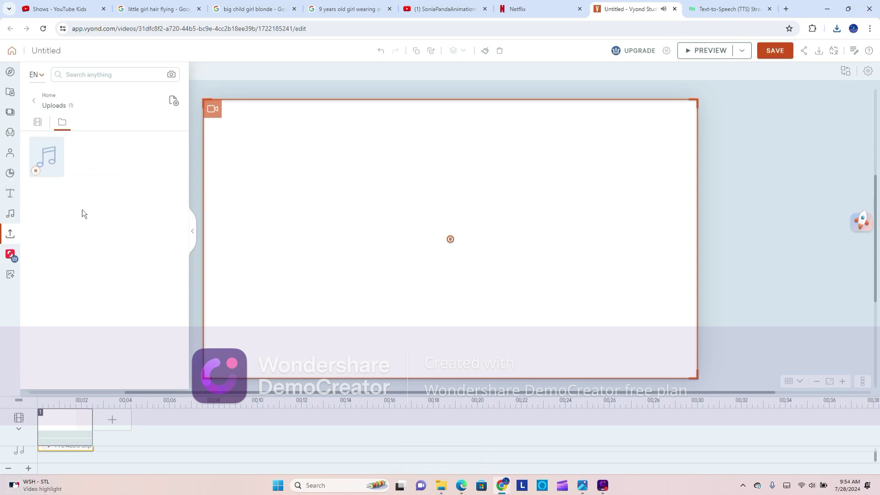
pyautogui.click(57, 171)
pyautogui.click(72, 189)
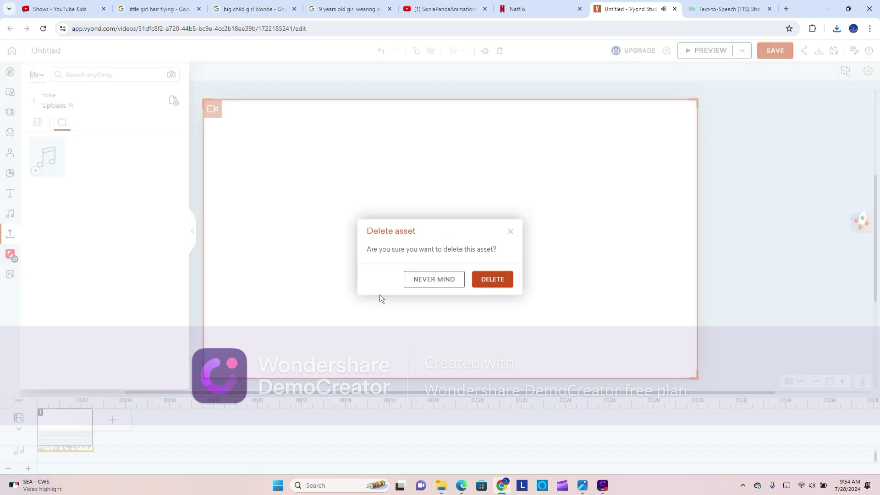
pyautogui.click(508, 280)
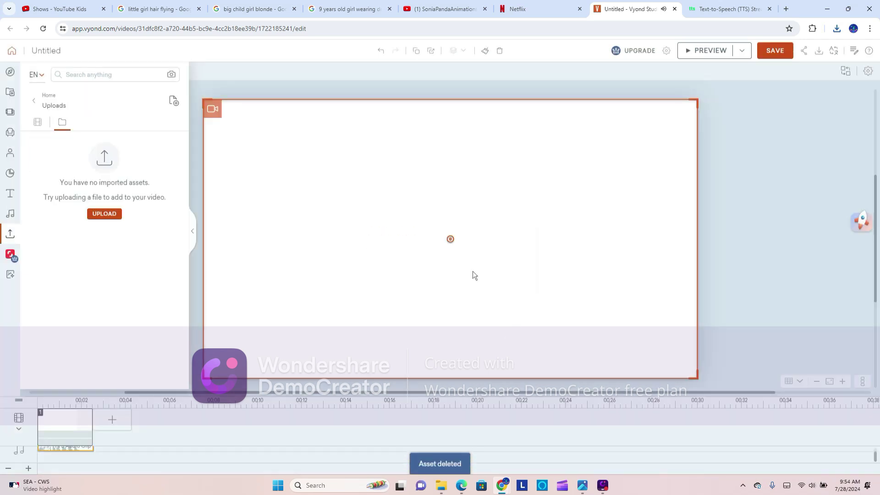
# Step: Search the library for "robot" and place the blue robot character at the lower middle of the scene
pyautogui.click(10, 152)
pyautogui.click(115, 74)
pyautogui.write('robot')
pyautogui.press('Return')
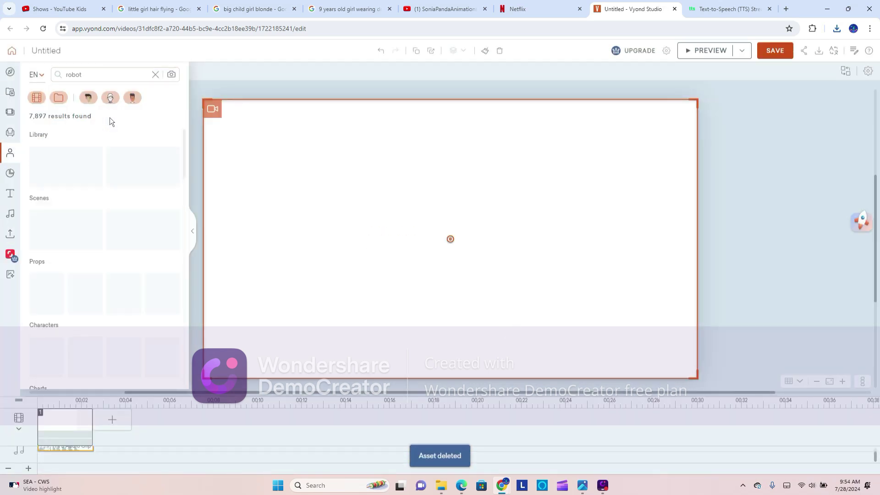
pyautogui.moveTo(100, 178); pyautogui.dragTo(460, 314)
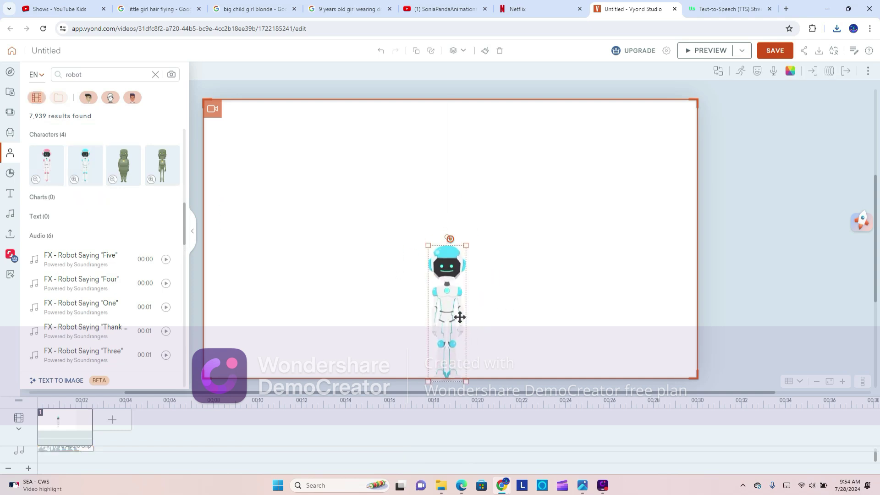
# Step: Extend scene 1 to the end of the audio clip and assign the clip to the blue robot, checking it in the preview
pyautogui.moveTo(100, 428); pyautogui.dragTo(101, 428)
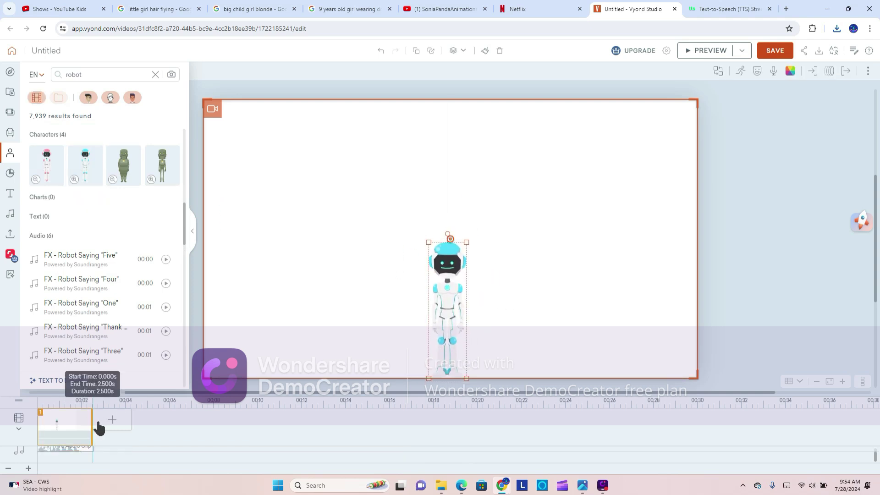
pyautogui.rightClick(78, 454)
pyautogui.click(104, 416)
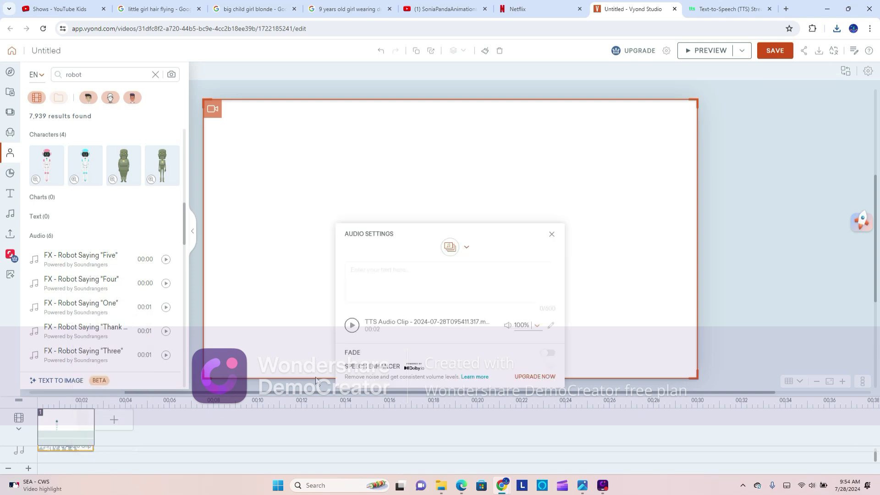
pyautogui.click(456, 250)
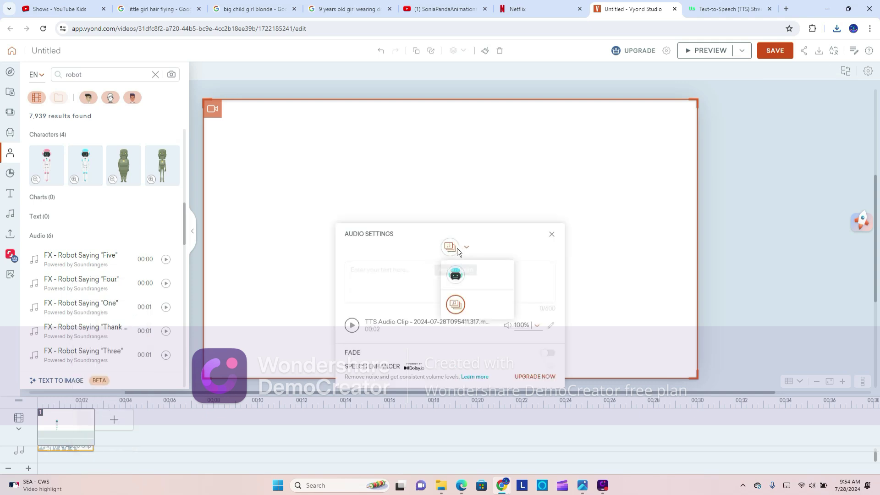
pyautogui.click(458, 275)
pyautogui.click(552, 236)
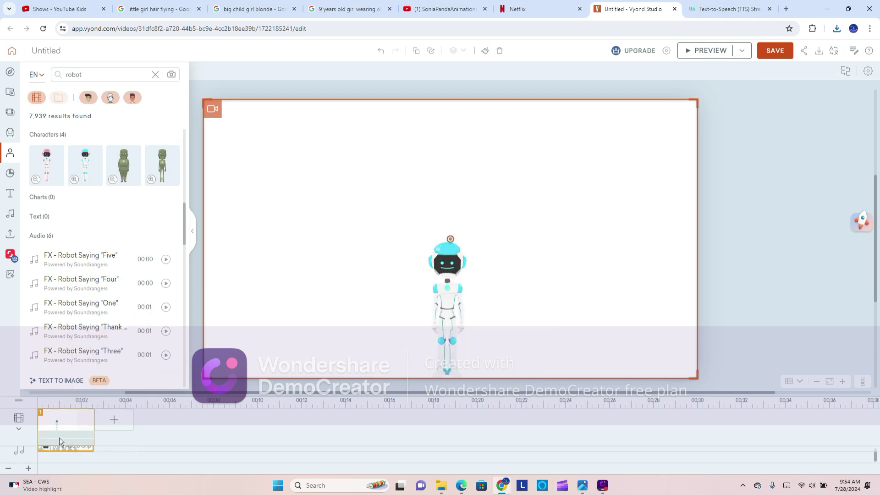
pyautogui.click(694, 50)
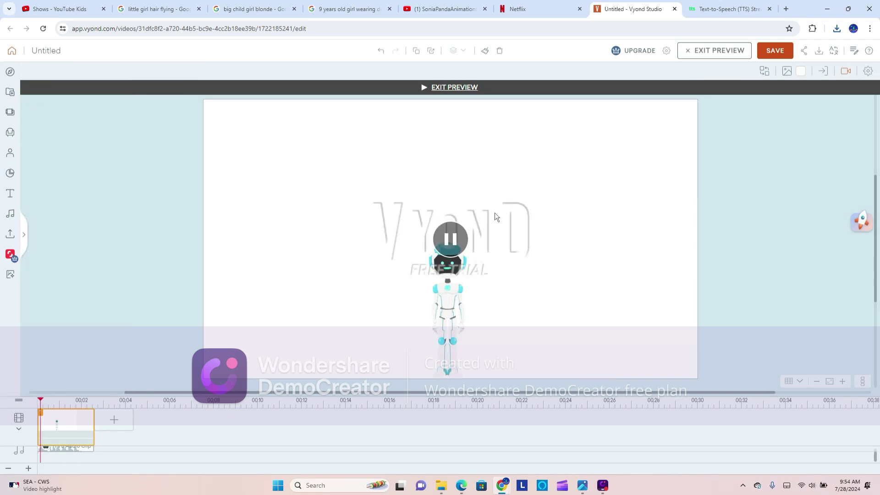
# Step: Add a continued scene after scene 1 and replace its blue robot with the pink robot
pyautogui.rightClick(69, 444)
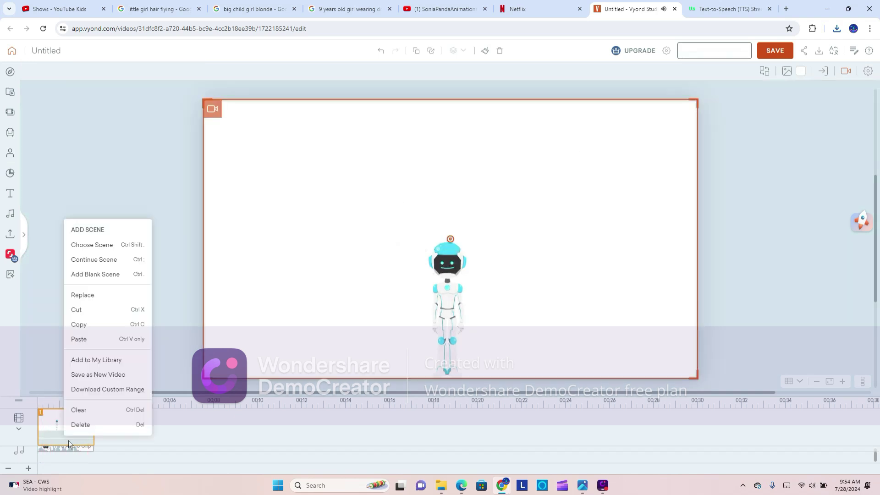
pyautogui.click(101, 265)
pyautogui.rightClick(460, 268)
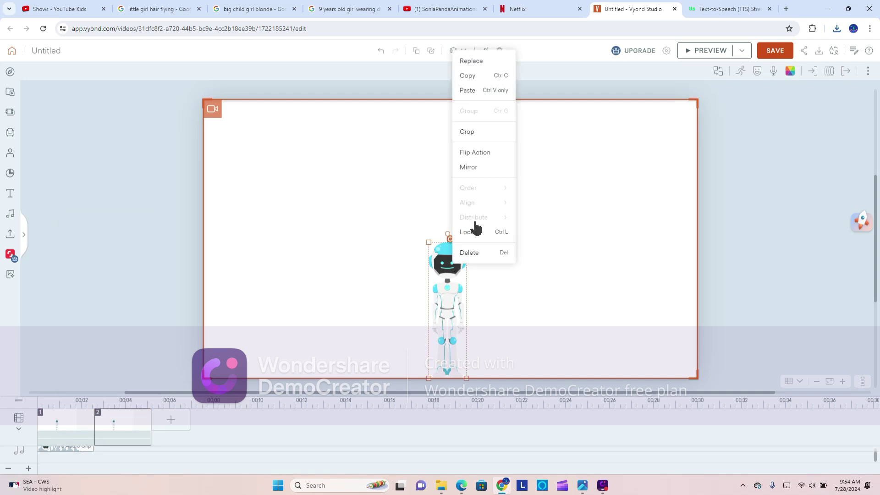
pyautogui.click(504, 62)
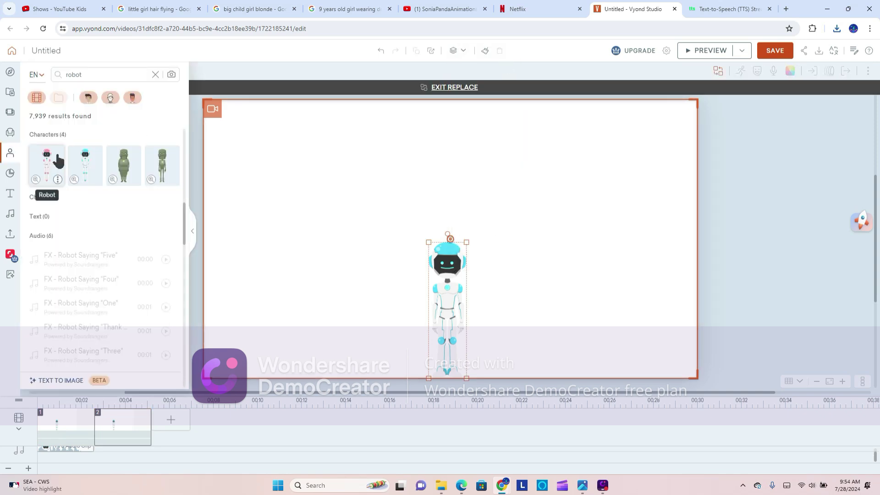
pyautogui.click(57, 160)
# Step: Return to the Text-to-Speech Simulator and replace the entered text with "Yay, I got my"
pyautogui.click(729, 8)
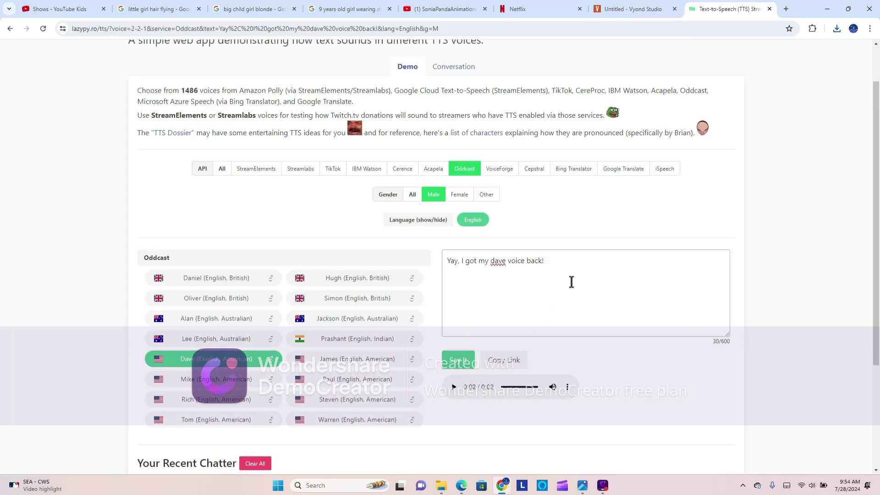
pyautogui.press('BackSpace')
pyautogui.press('BackSpace')
pyautogui.press('BackSpace')
pyautogui.press('BackSpace')
pyautogui.press('BackSpace')
pyautogui.press('BackSpace')
pyautogui.press('BackSpace')
pyautogui.press('BackSpace')
pyautogui.press('BackSpace')
pyautogui.press('BackSpace')
pyautogui.press('BackSpace')
pyautogui.press('BackSpace')
pyautogui.press('BackSpace')
pyautogui.press('BackSpace')
pyautogui.press('BackSpace')
pyautogui.press('BackSpace')
pyautogui.press('BackSpace')
pyautogui.press('BackSpace')
pyautogui.press('BackSpace')
pyautogui.press('BackSpace')
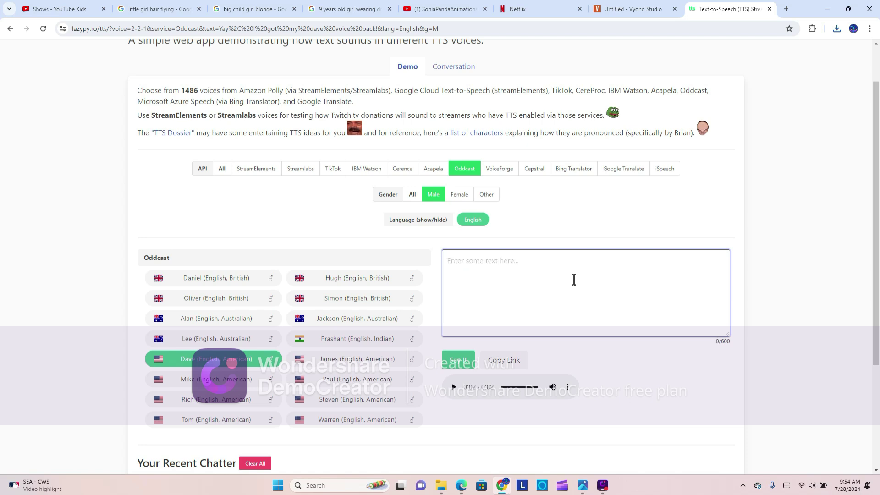
pyautogui.write('Yay, I got my')
# Step: Generate and download "Yay, I got my Allison voice back!" in the female Oddcast voice Allison (English, American)
pyautogui.click(460, 197)
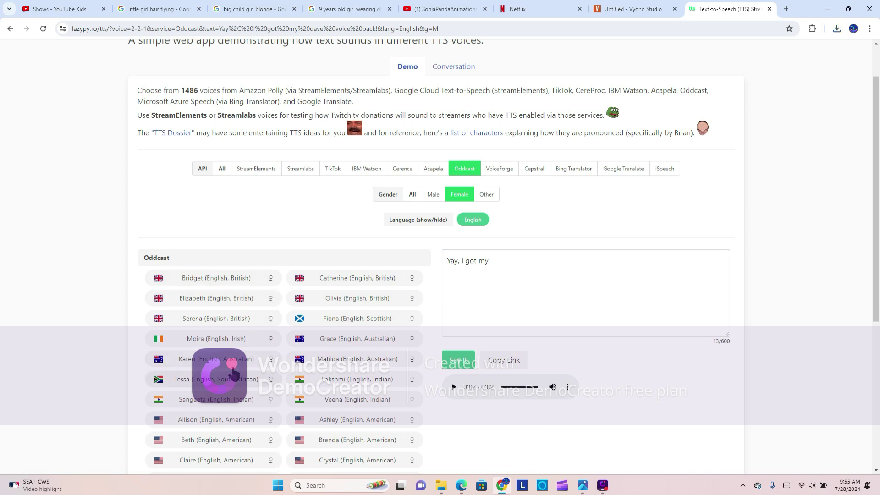
pyautogui.click(224, 426)
pyautogui.click(538, 288)
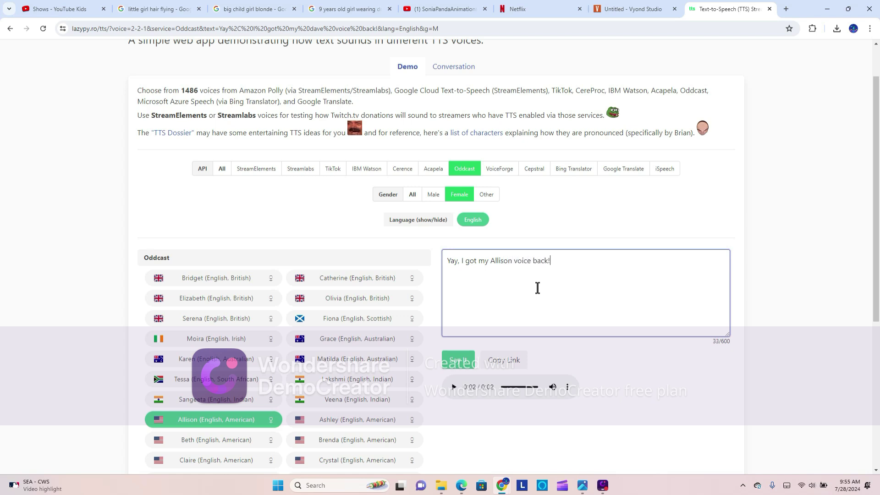
pyautogui.click(473, 368)
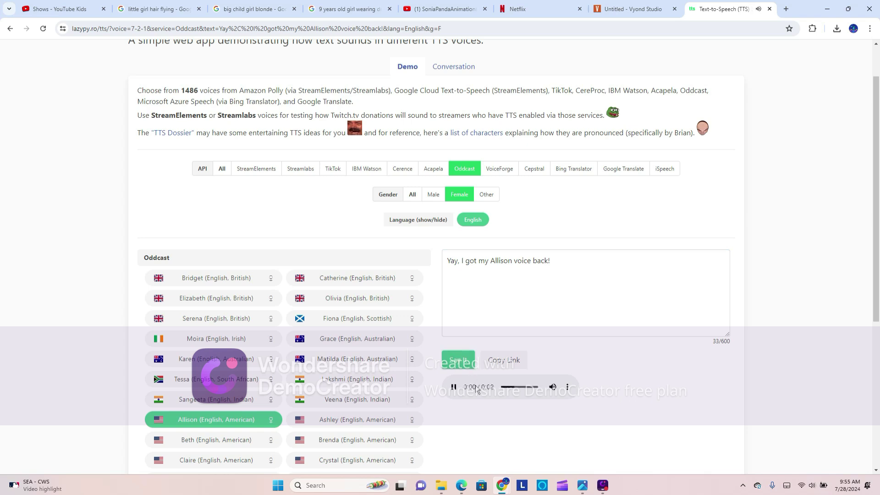
pyautogui.click(568, 387)
pyautogui.click(556, 363)
# Step: Switch back to Vyond Studio and upload the audio file TTS Audio Clip - 2024-07-28T095529.423 from the Downloads folder
pyautogui.click(637, 10)
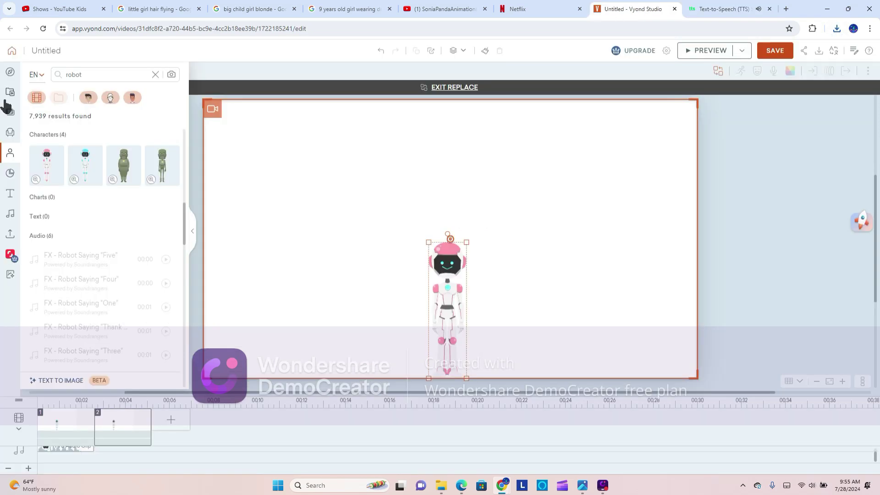
pyautogui.click(7, 219)
pyautogui.click(122, 82)
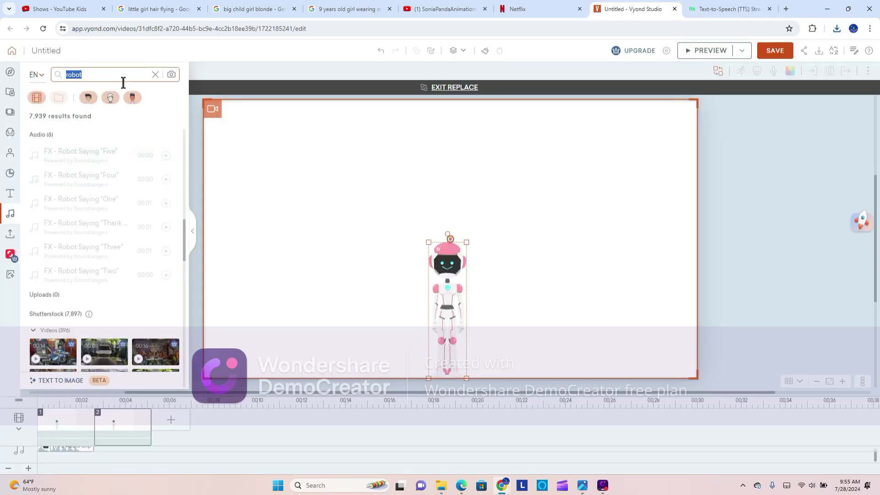
pyautogui.press('BackSpace')
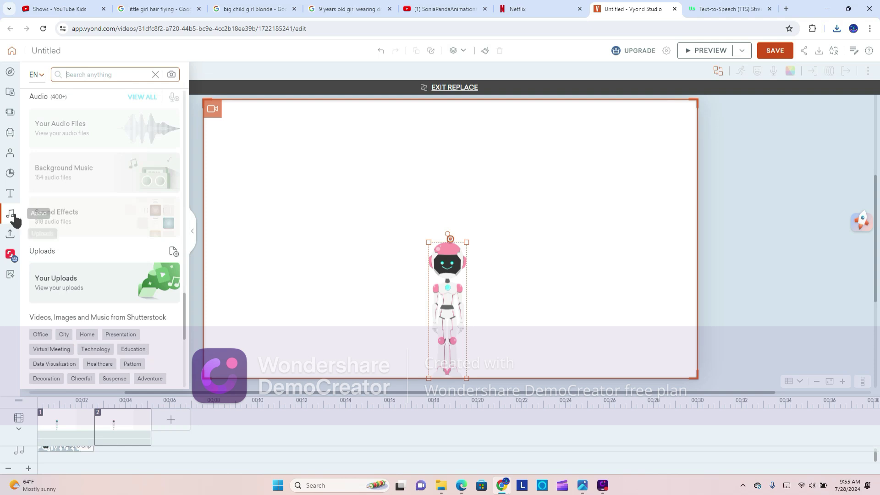
pyautogui.scroll(-3, 57, 170)
pyautogui.click(82, 140)
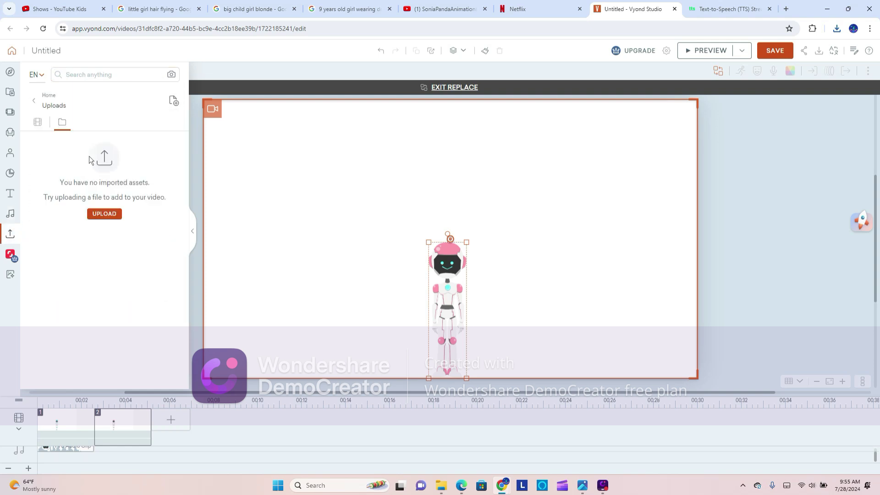
pyautogui.click(103, 213)
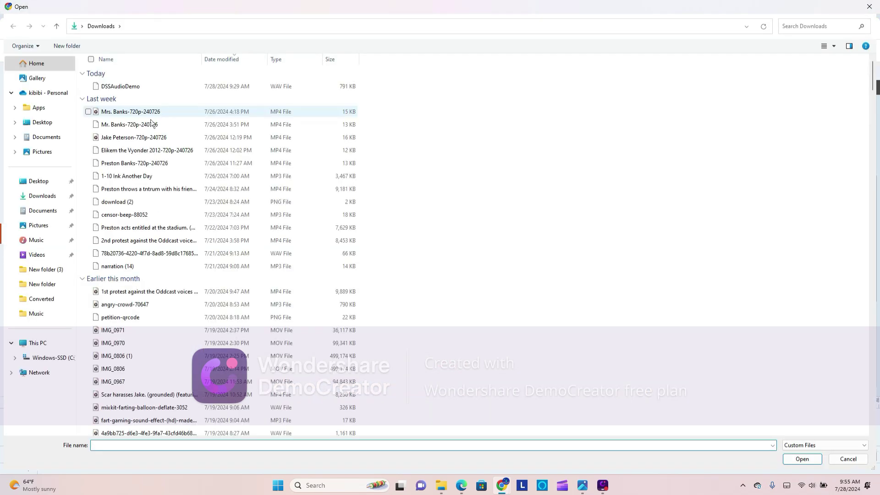
pyautogui.click(205, 86)
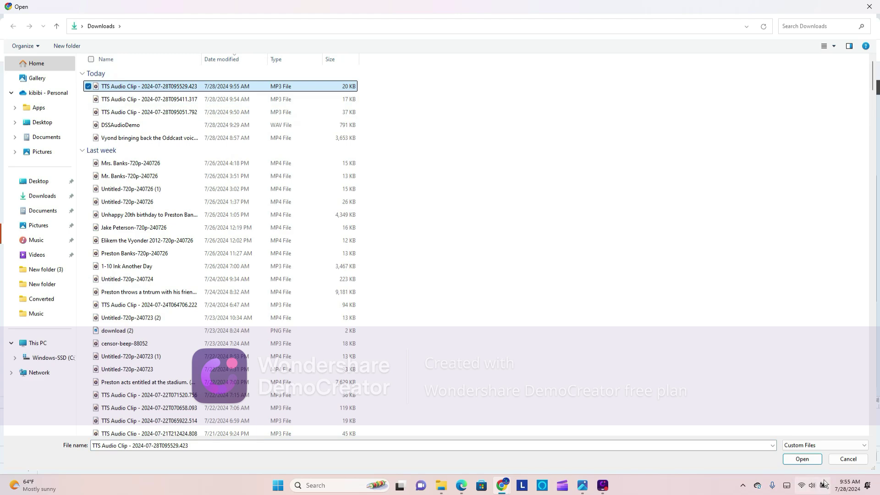
pyautogui.click(821, 462)
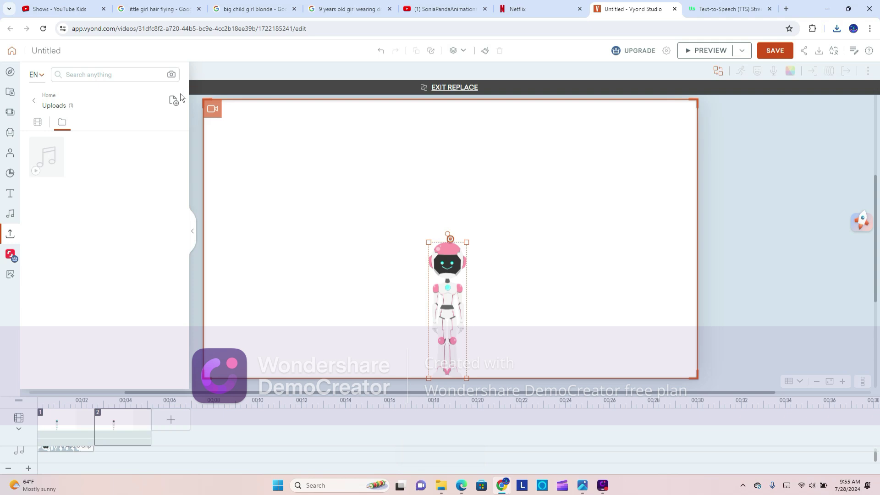
# Step: Exit character replacement, place the uploaded clip under scene 2 with the scene extended to its end, and delete the asset from the uploads
pyautogui.click(479, 270)
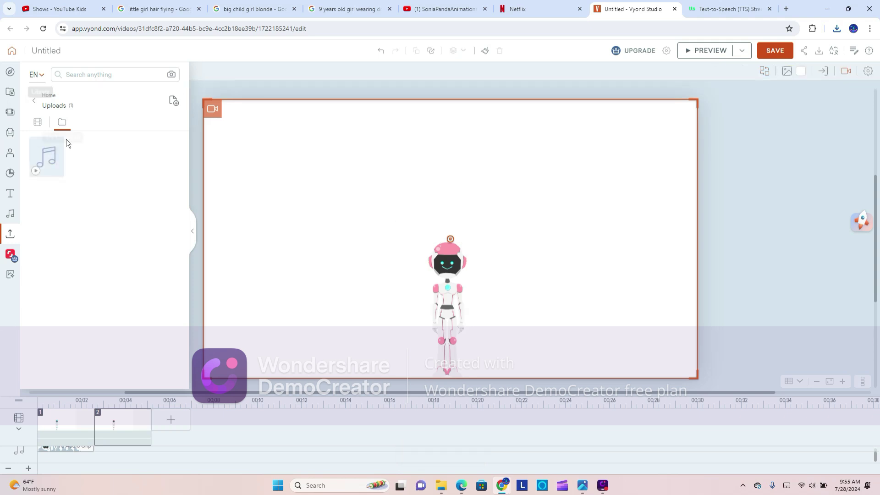
pyautogui.click(55, 164)
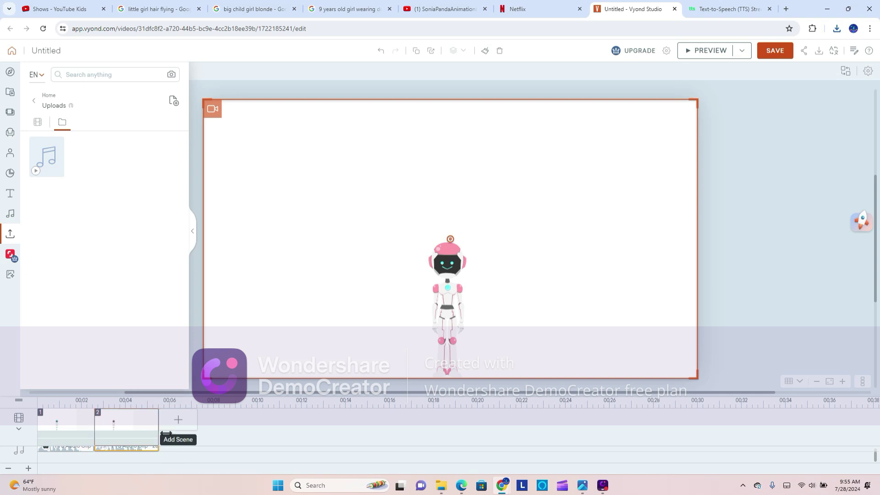
pyautogui.click(57, 171)
pyautogui.click(64, 188)
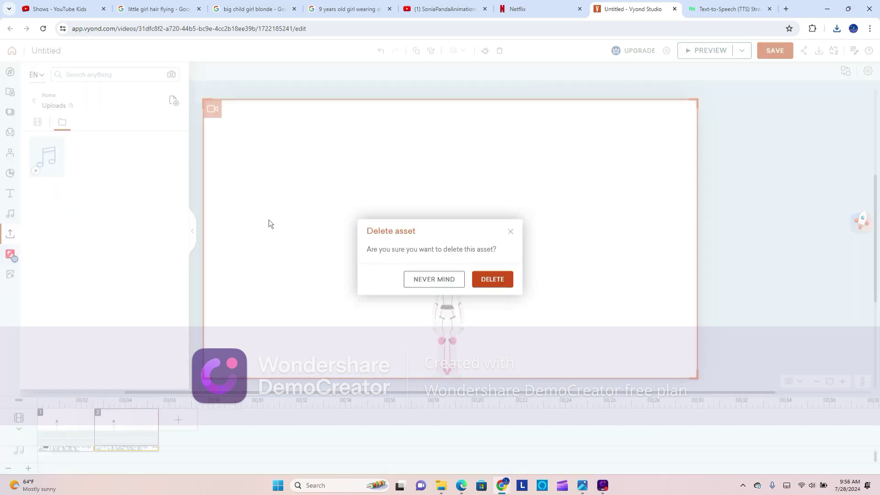
pyautogui.click(484, 279)
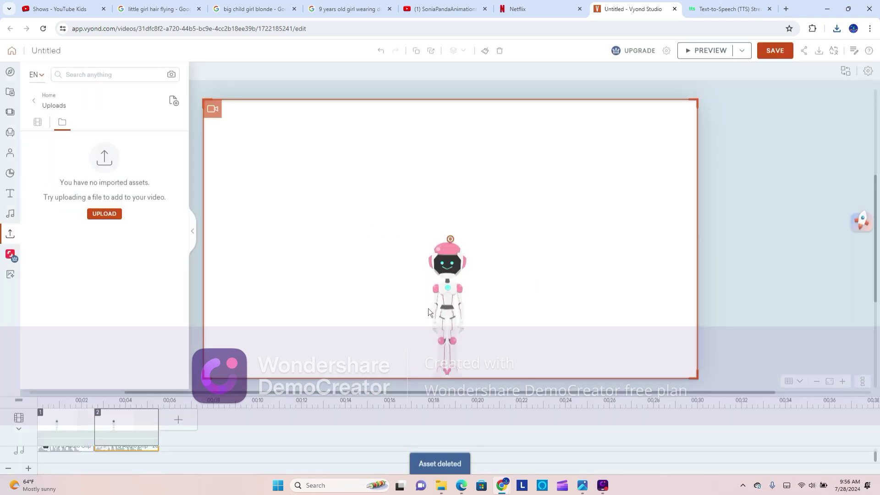
# Step: Assign scene 2's audio clip to the pink robot in the audio settings
pyautogui.rightClick(139, 452)
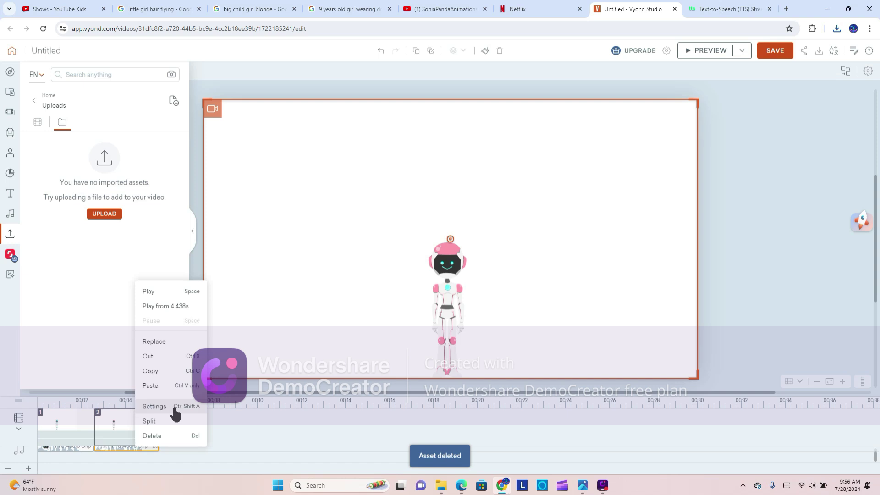
pyautogui.click(174, 413)
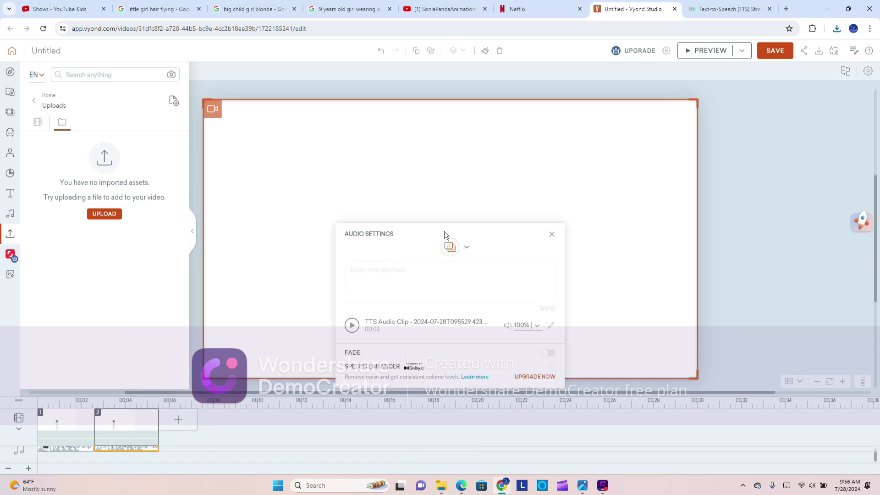
pyautogui.click(451, 250)
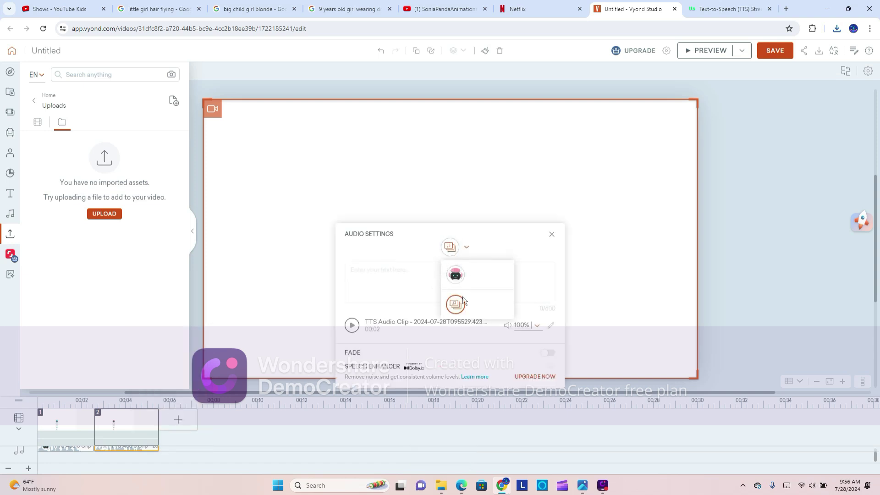
pyautogui.click(455, 274)
# Step: Preview the video from scene 1 and replay scene 2 to check both robots' speech
pyautogui.click(57, 426)
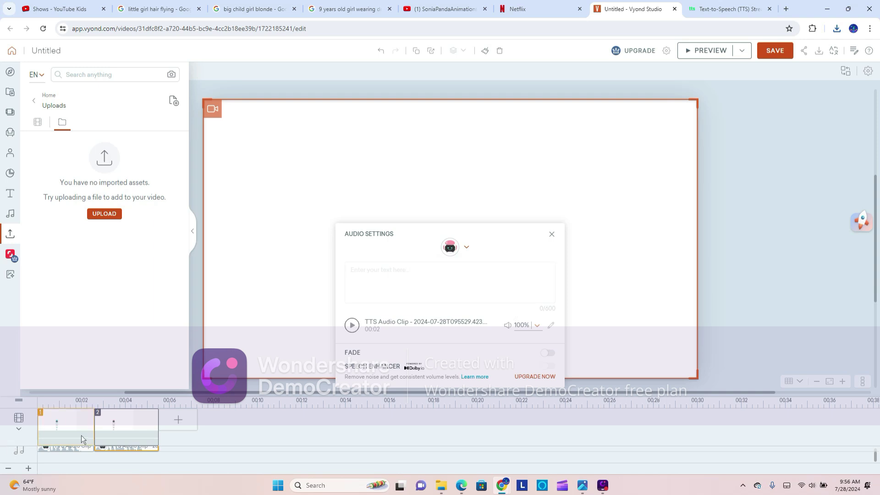
pyautogui.click(687, 50)
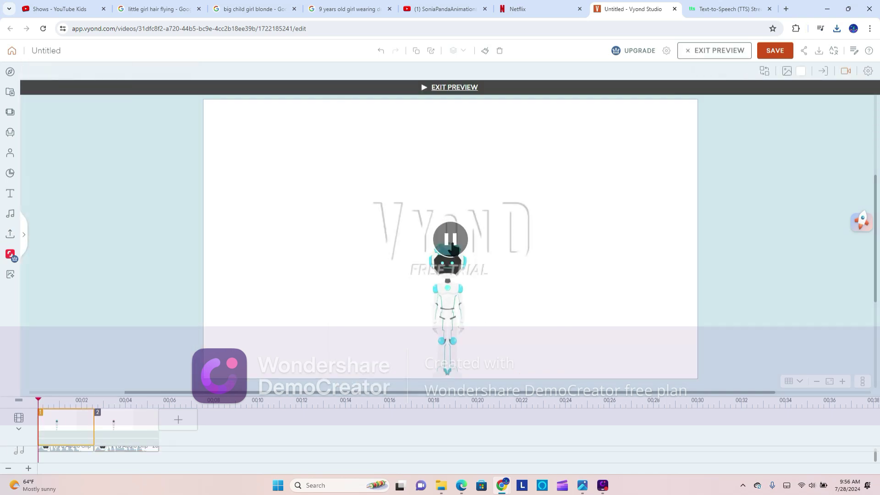
pyautogui.click(450, 239)
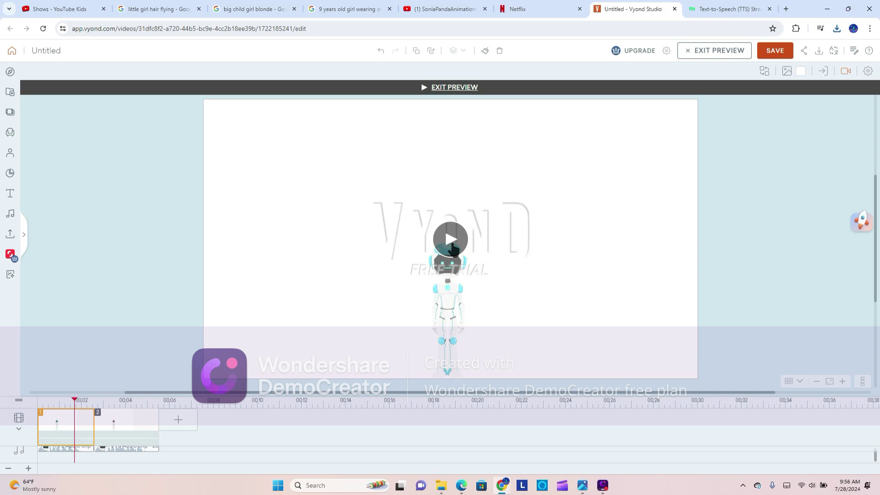
pyautogui.click(451, 246)
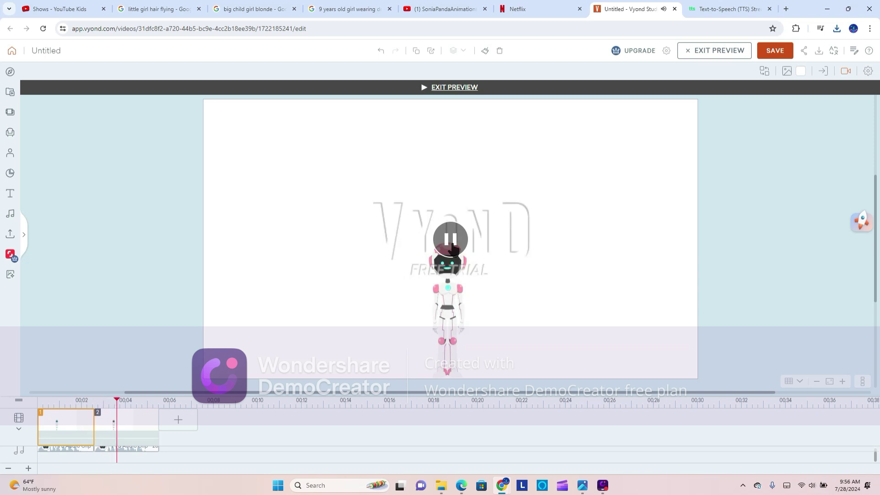
pyautogui.click(143, 432)
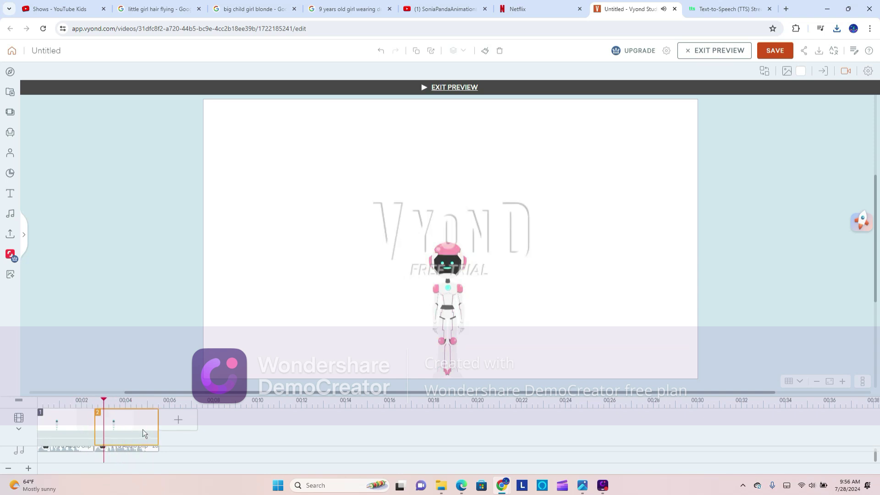
pyautogui.click(458, 247)
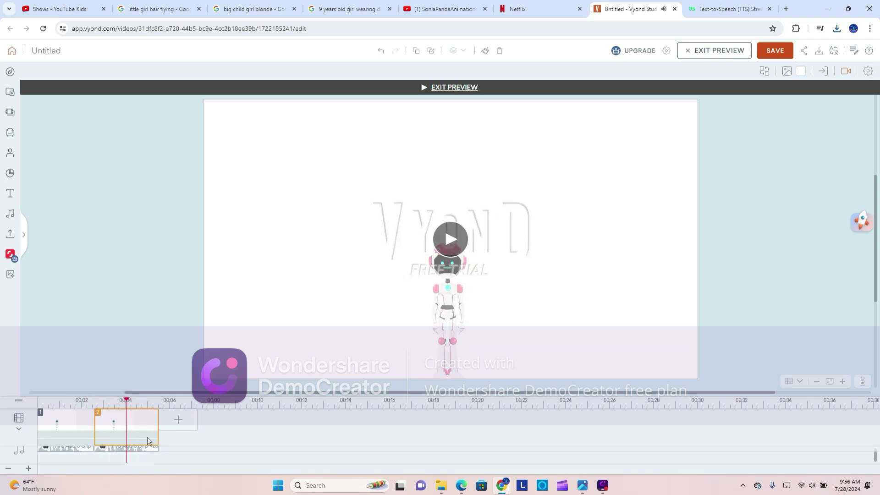
# Step: Add another scene with the pink robot after scene 2 and search for "robot" characters to replace it
pyautogui.rightClick(143, 436)
pyautogui.click(192, 259)
pyautogui.click(459, 257)
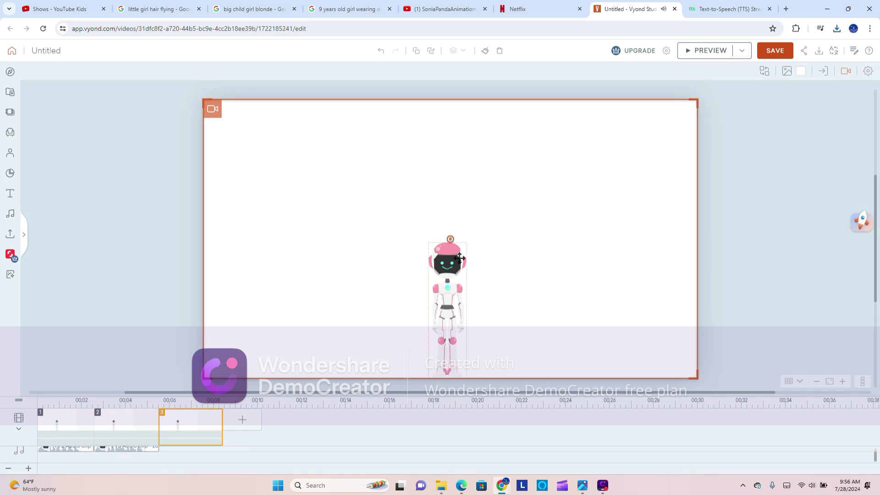
pyautogui.rightClick(453, 253)
pyautogui.click(472, 263)
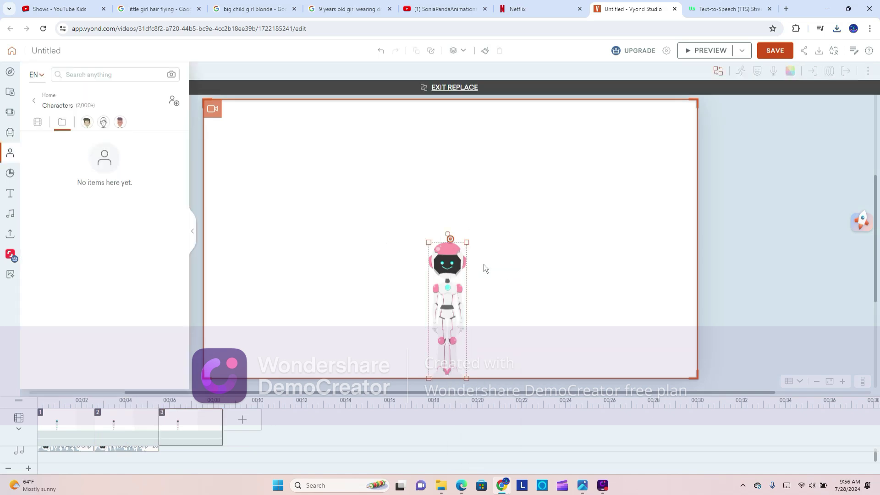
pyautogui.click(98, 77)
pyautogui.click(101, 110)
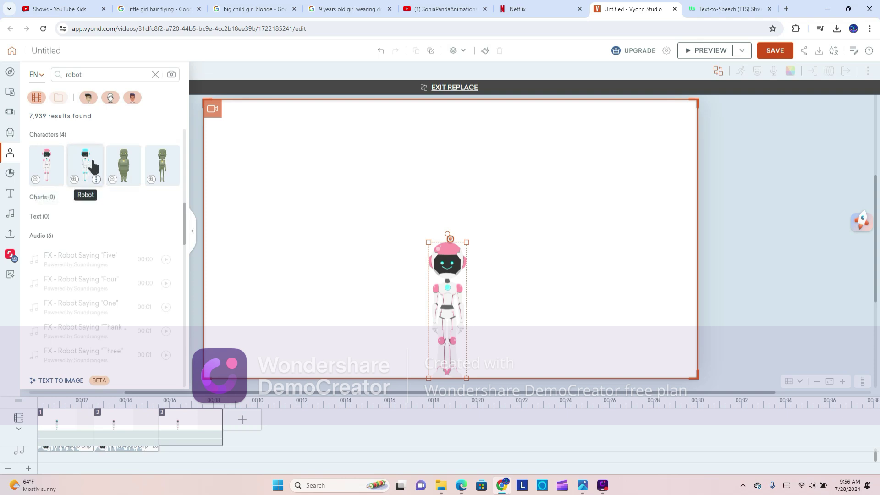
# Step: Create an editable copy of the blue Robot character in the Character Creator
pyautogui.click(96, 179)
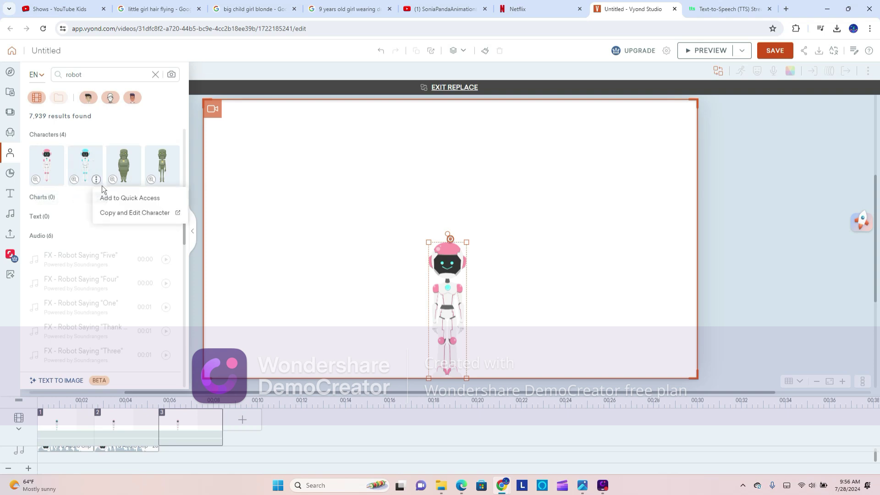
pyautogui.click(106, 212)
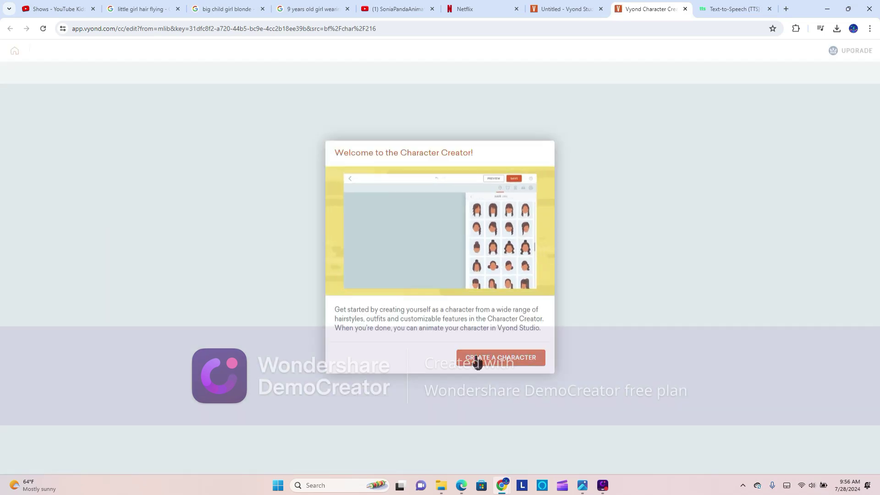
pyautogui.click(477, 361)
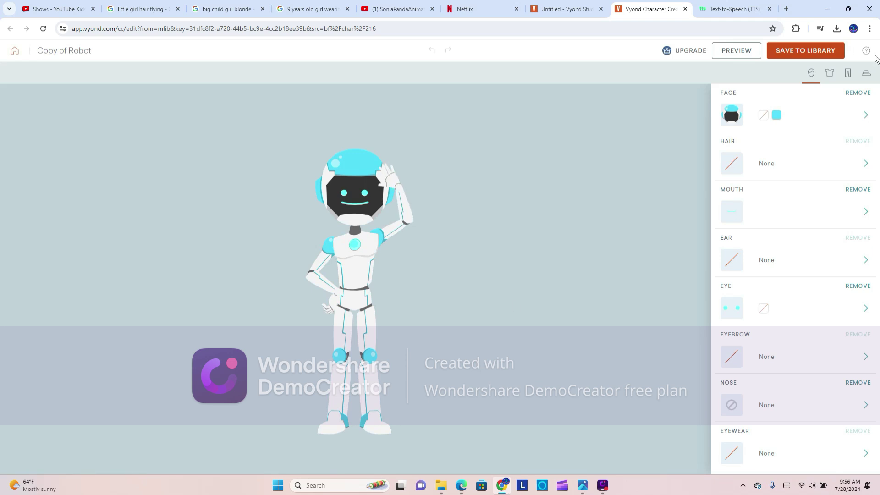
# Step: Recolor the blue parts of the robot's face and helmet bright green, 58FF00
pyautogui.click(777, 115)
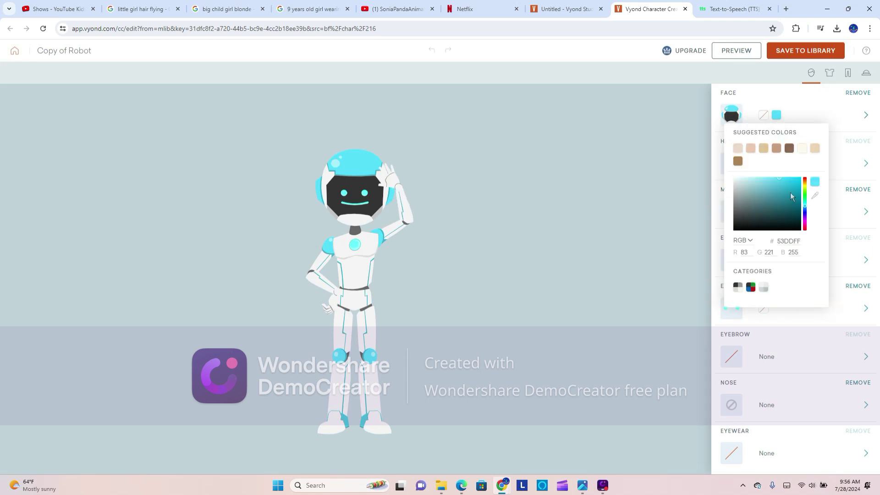
pyautogui.click(805, 200)
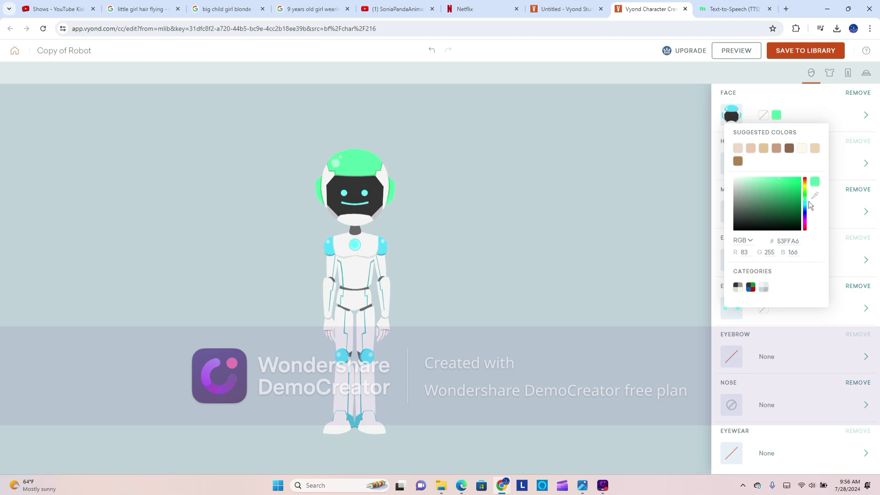
pyautogui.click(800, 182)
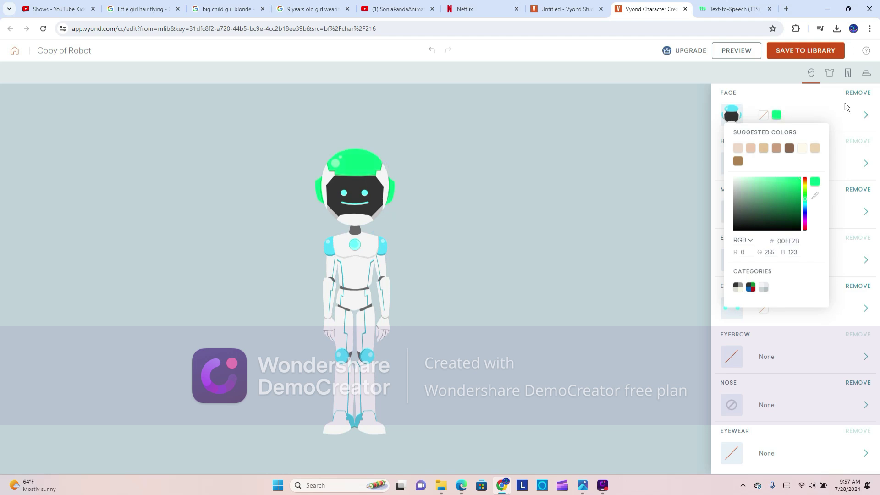
pyautogui.click(805, 194)
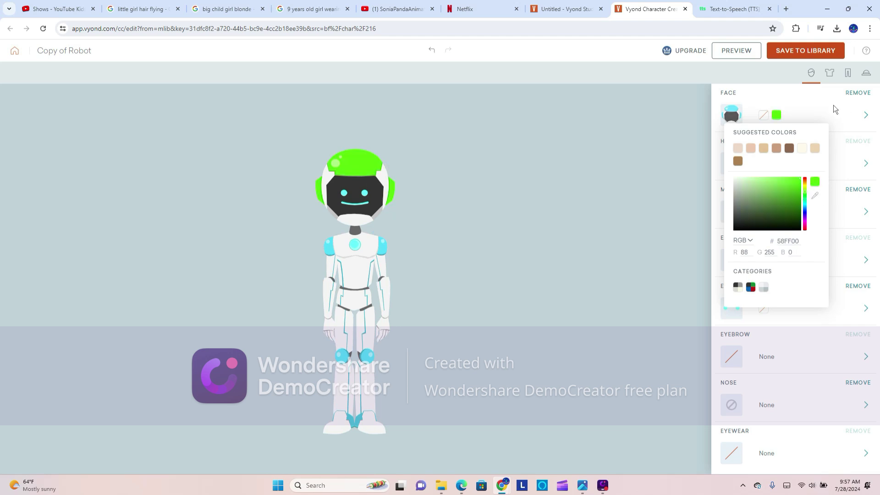
pyautogui.click(792, 161)
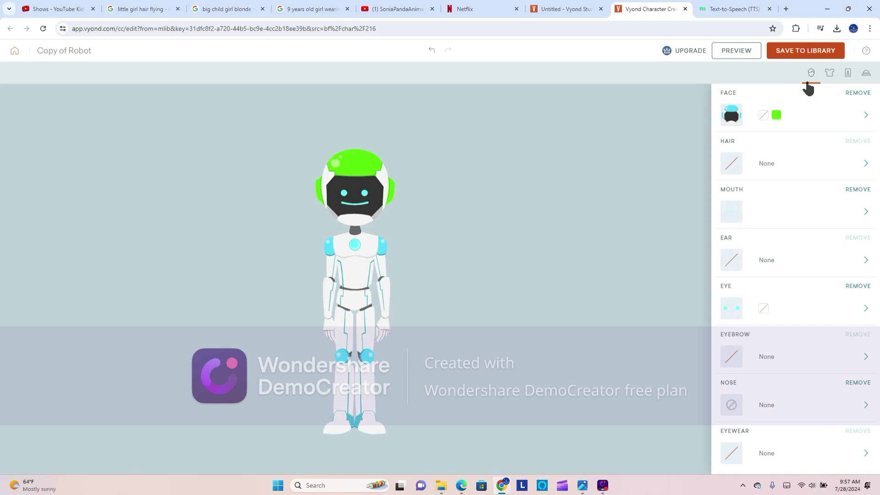
# Step: Set the first color of the robot's top to the recent green 58FF00
pyautogui.click(829, 73)
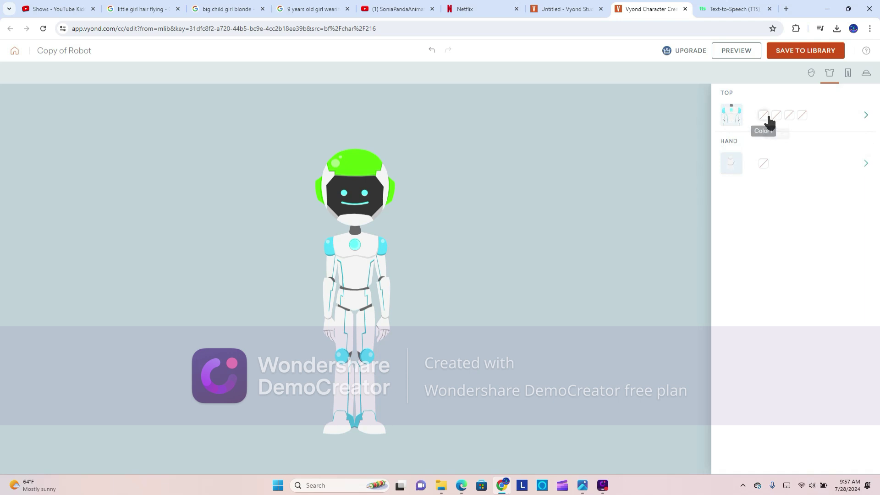
pyautogui.click(784, 115)
pyautogui.click(725, 197)
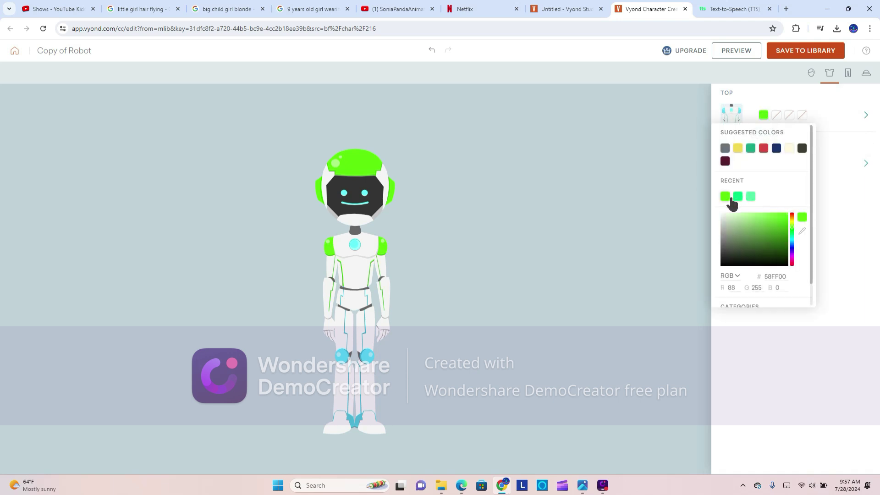
# Step: Set the first color of the robot's bottom to the recent green 58FF00
pyautogui.click(849, 76)
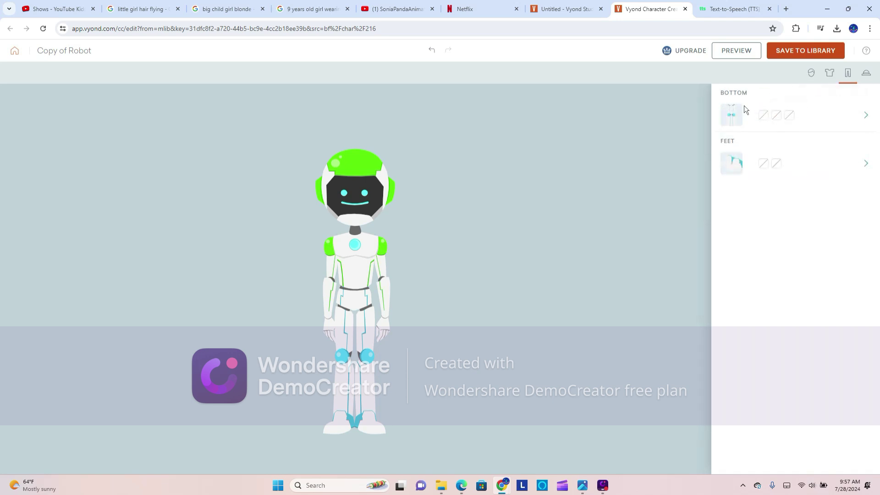
pyautogui.click(763, 115)
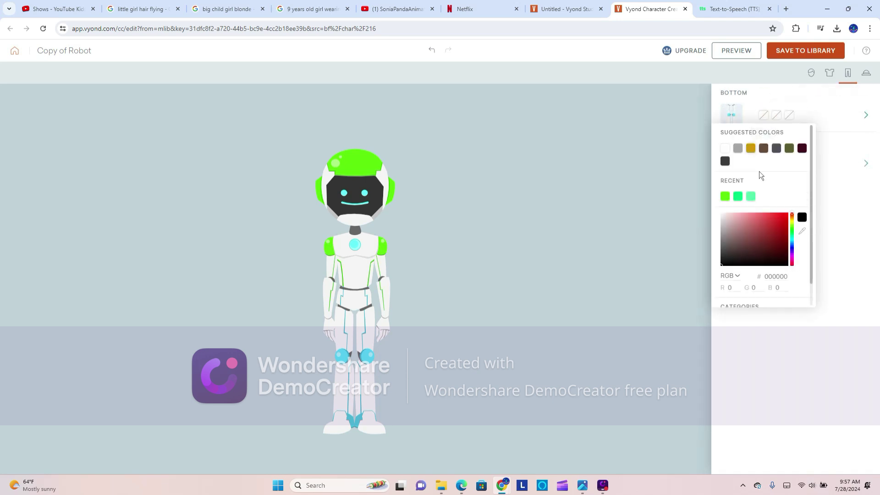
pyautogui.click(725, 197)
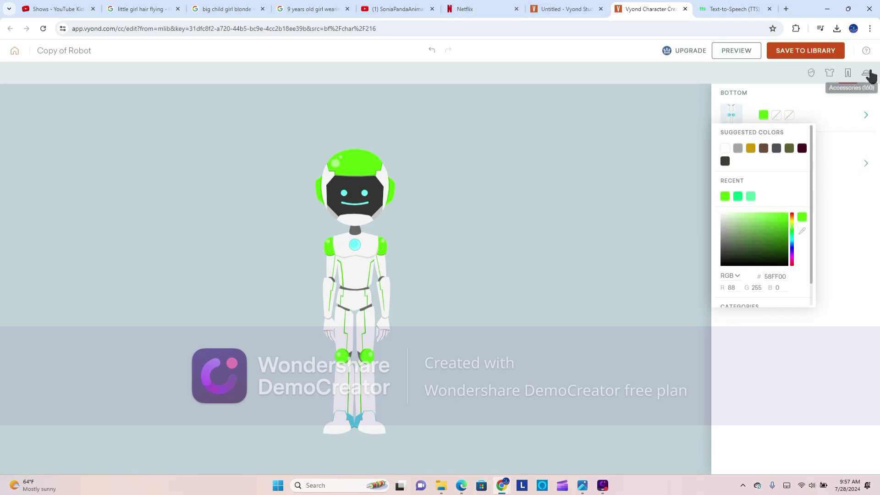
pyautogui.click(807, 129)
pyautogui.click(724, 93)
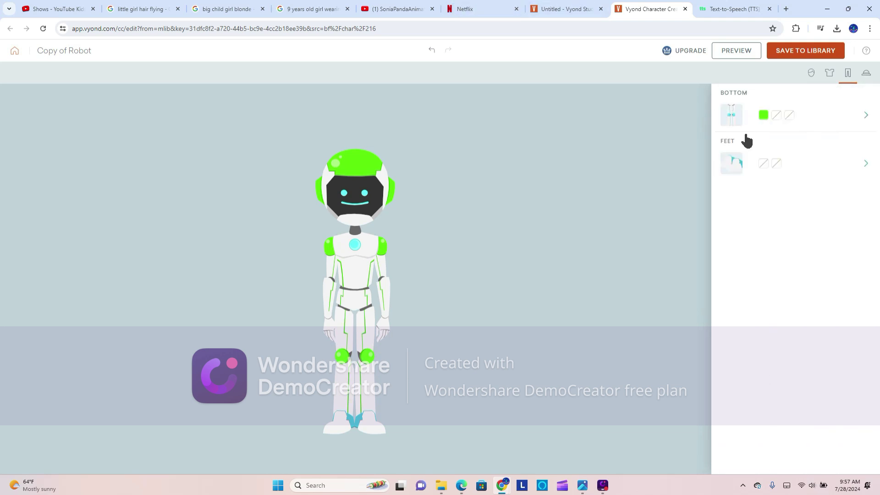
# Step: Set the first color of the robot's feet to the recent green 58FF00, and save the character to the library, closing the Character Creator
pyautogui.click(741, 163)
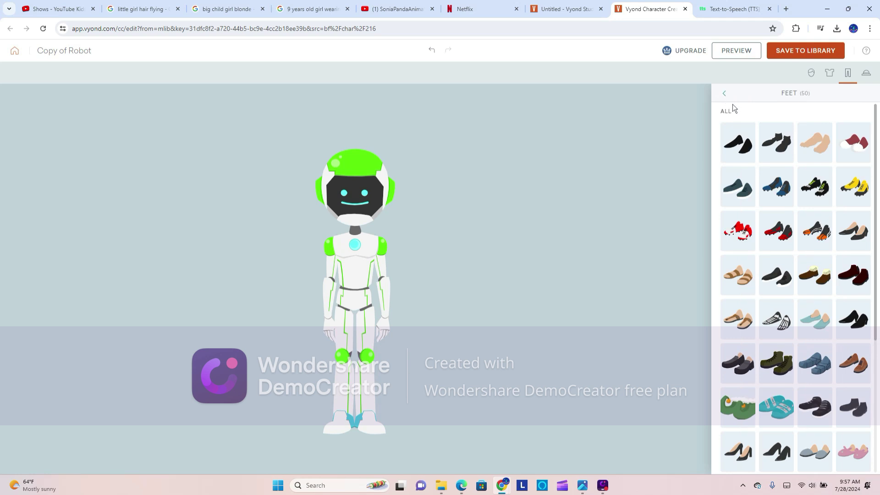
pyautogui.click(724, 94)
pyautogui.click(766, 166)
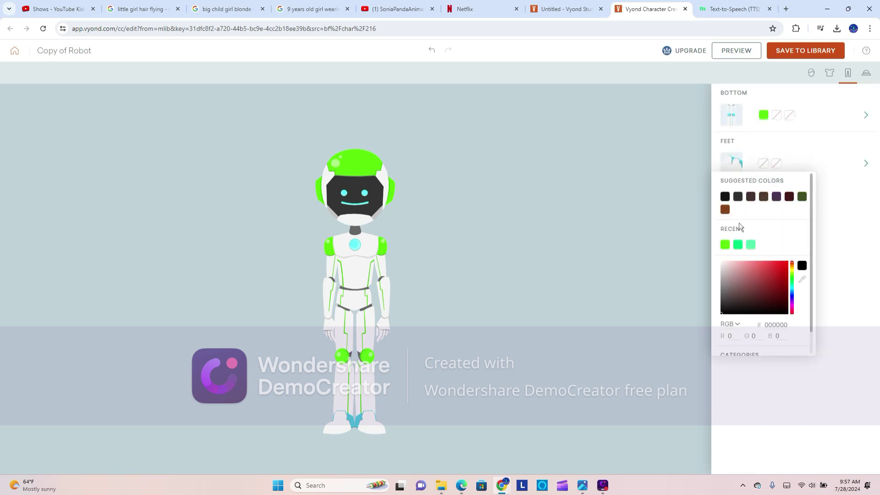
pyautogui.click(724, 244)
pyautogui.press('Escape')
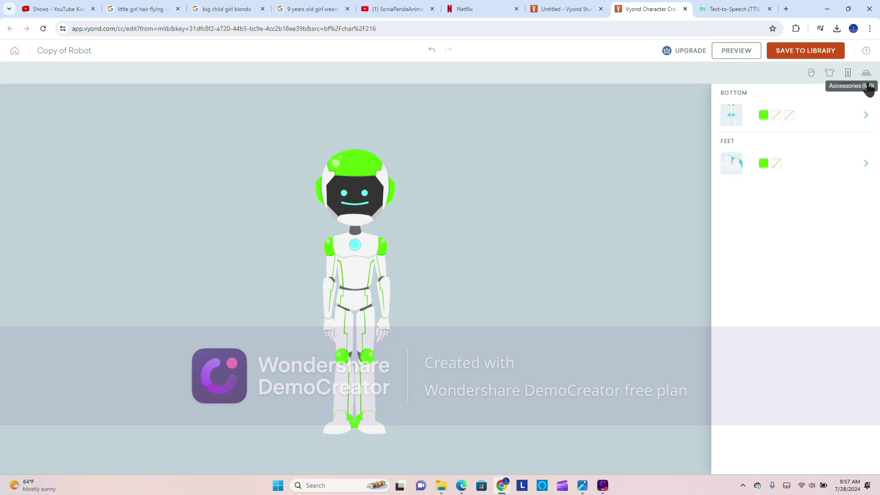
pyautogui.click(797, 53)
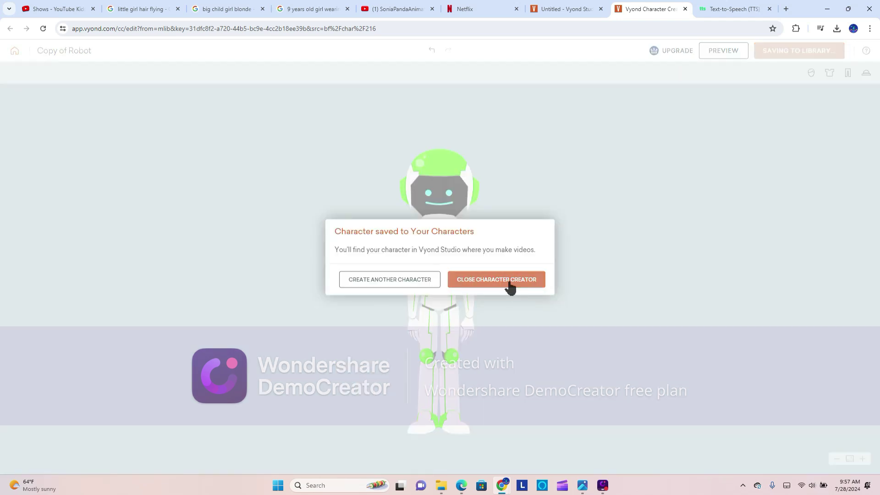
pyautogui.click(506, 282)
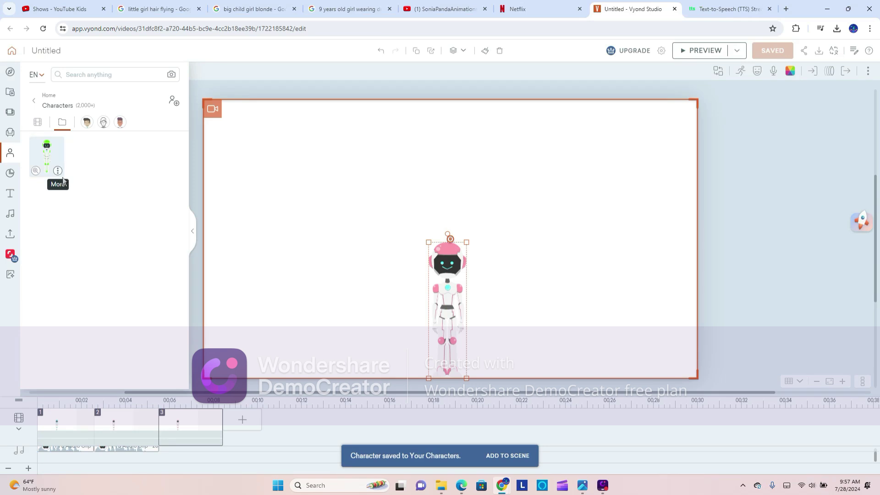
# Step: Replace the pink robot in scene 3 with the saved green robot from Your Characters
pyautogui.rightClick(462, 268)
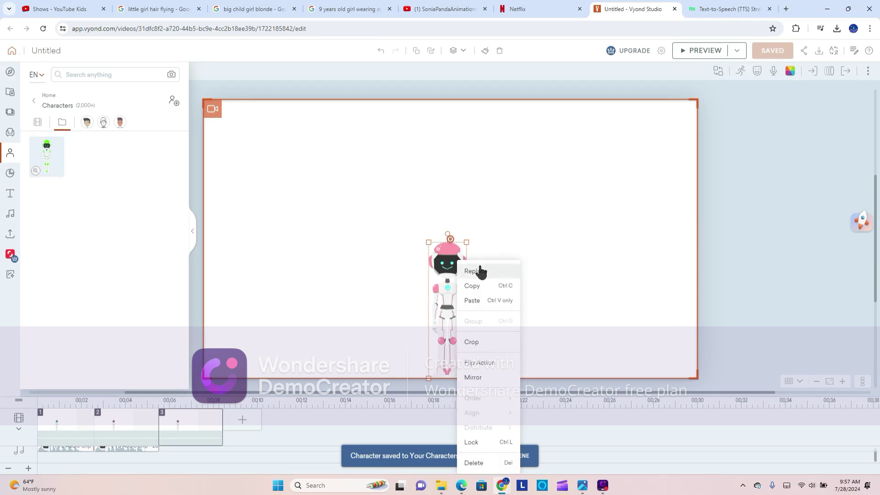
pyautogui.click(477, 271)
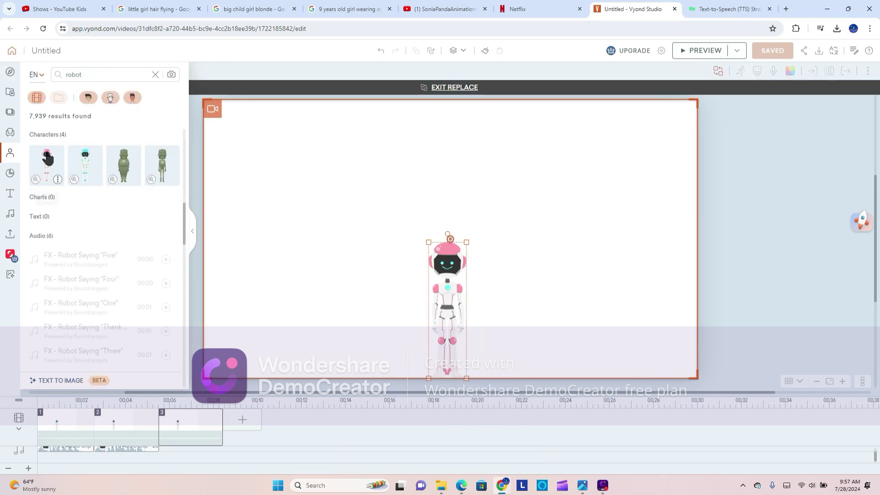
pyautogui.doubleClick(113, 77)
pyautogui.press('BackSpace')
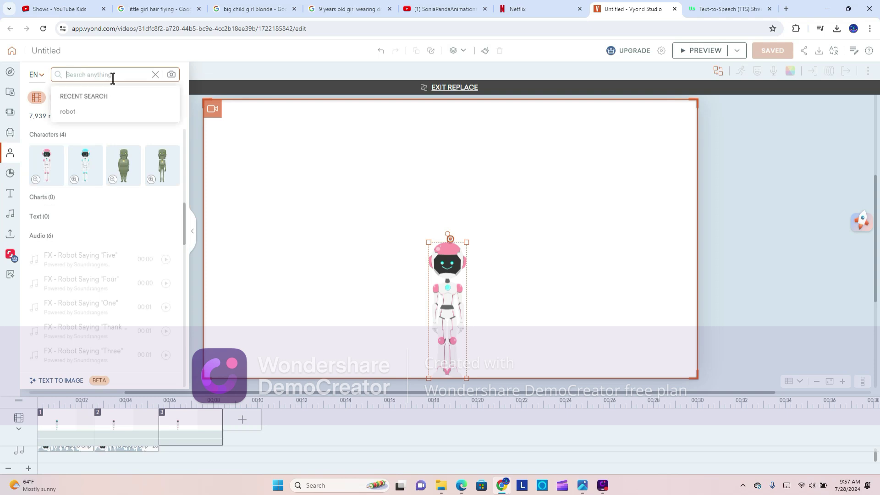
pyautogui.click(99, 123)
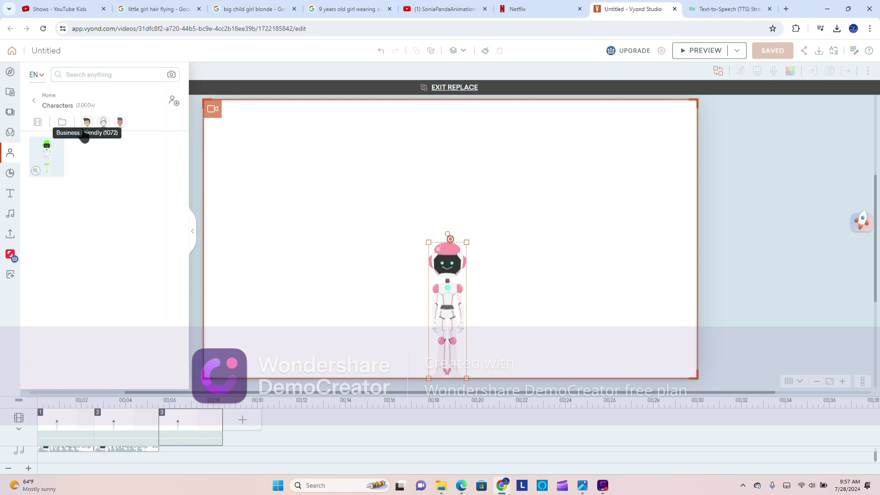
pyautogui.click(54, 150)
# Step: Switch to the LazyPy text-to-speech page and clear the old Allison sentence from the text box
pyautogui.click(717, 8)
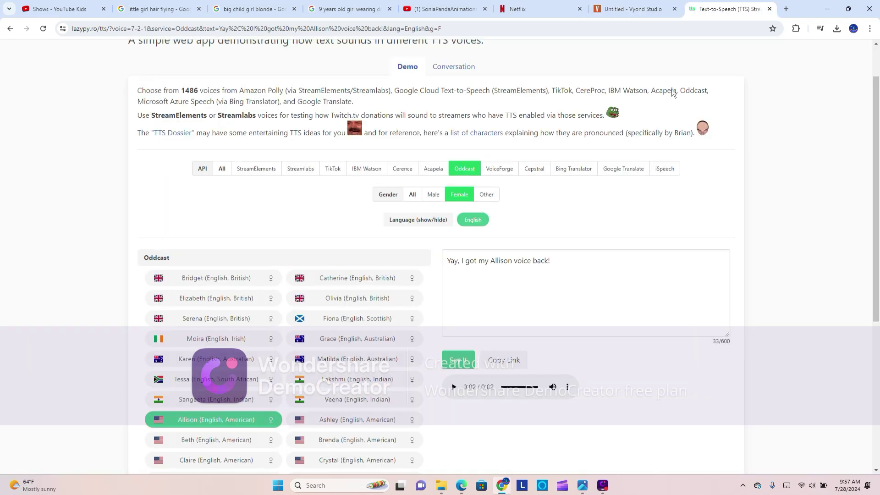
pyautogui.click(568, 271)
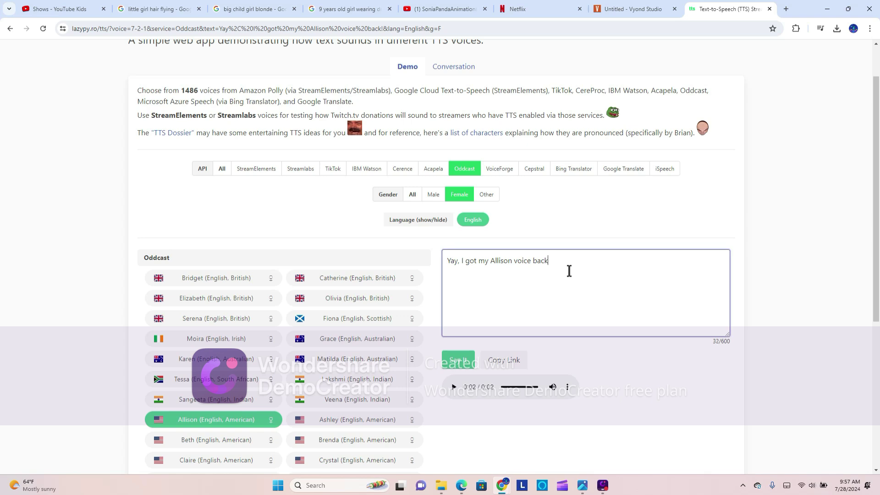
pyautogui.press('BackSpace')
pyautogui.press('BackSpace')
pyautogui.press('BackSpace')
pyautogui.press('BackSpace')
pyautogui.press('BackSpace')
pyautogui.press('BackSpace')
pyautogui.press('BackSpace')
pyautogui.press('BackSpace')
pyautogui.press('BackSpace')
pyautogui.press('BackSpace')
pyautogui.press('BackSpace')
pyautogui.press('BackSpace')
pyautogui.press('BackSpace')
pyautogui.press('BackSpace')
pyautogui.press('BackSpace')
pyautogui.press('BackSpace')
pyautogui.press('BackSpace')
pyautogui.press('BackSpace')
pyautogui.press('BackSpace')
pyautogui.press('BackSpace')
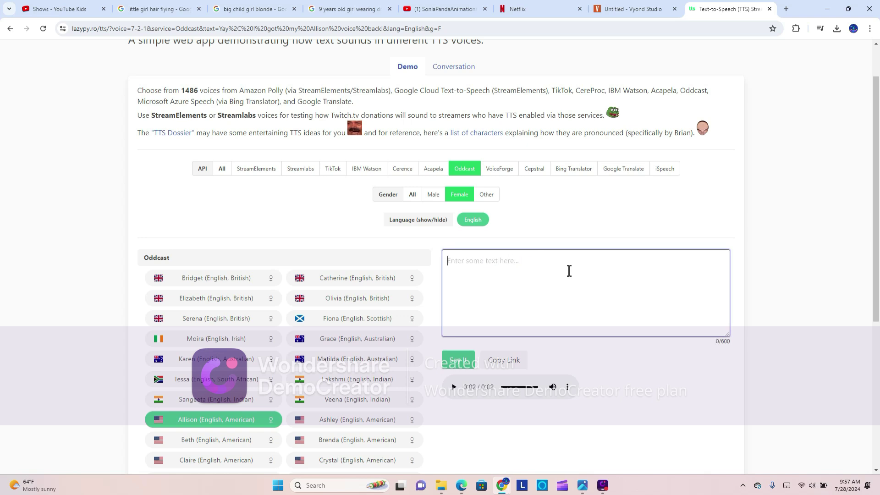
# Step: Filter the Oddcast voices to male, choose Paul (English, American) and enter "Yay, I got my Paul voice back!" as the speech text
pyautogui.click(432, 196)
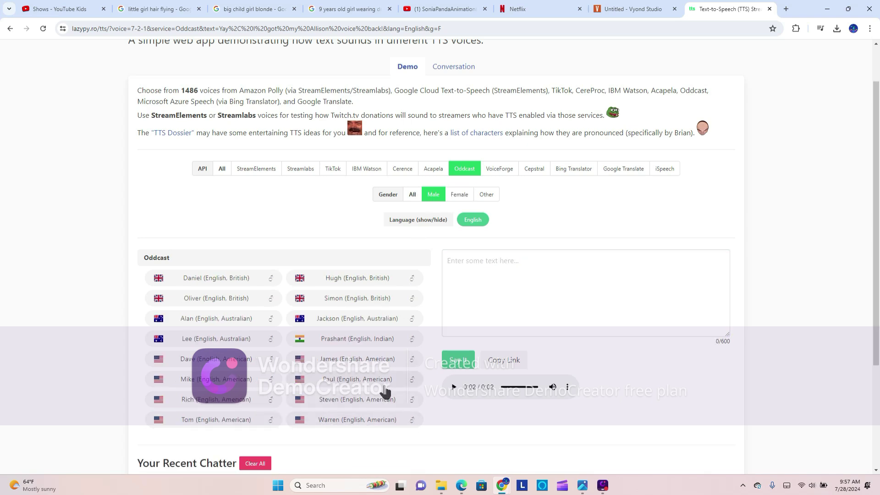
pyautogui.click(567, 291)
pyautogui.write('Yay, I got my Paul voice back!')
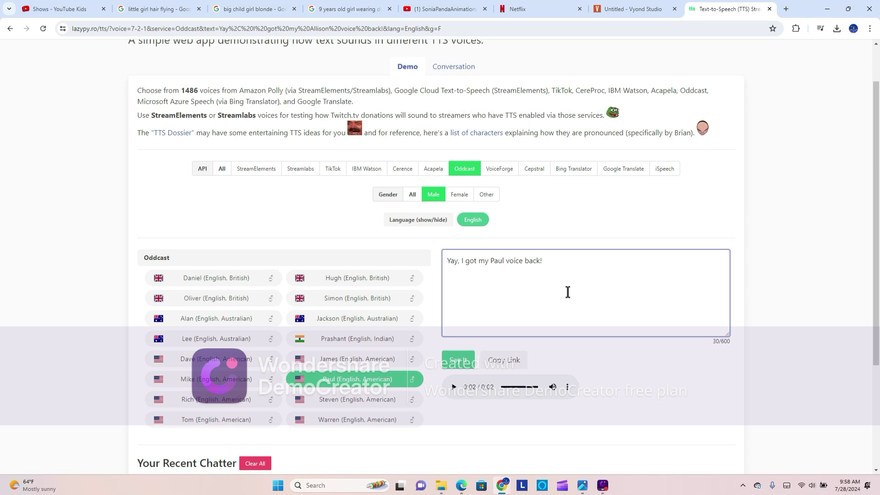
# Step: Generate the Paul speech and download the resulting audio clip
pyautogui.click(455, 362)
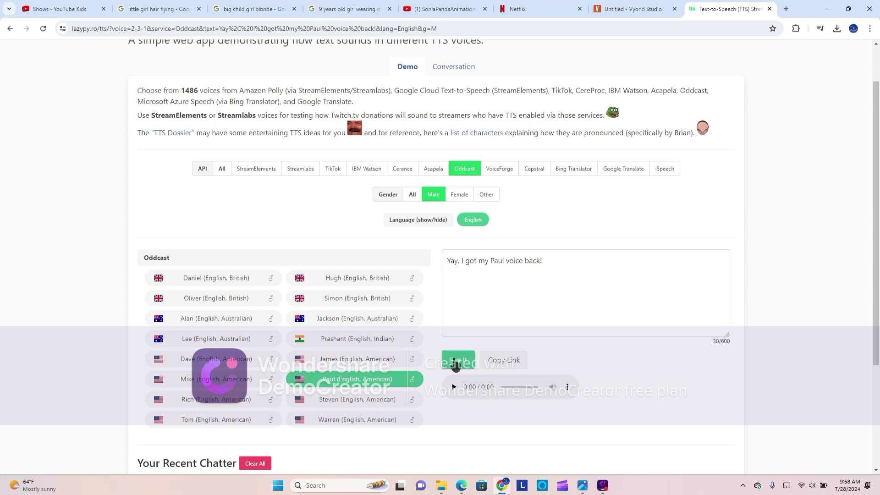
pyautogui.click(568, 387)
pyautogui.click(535, 312)
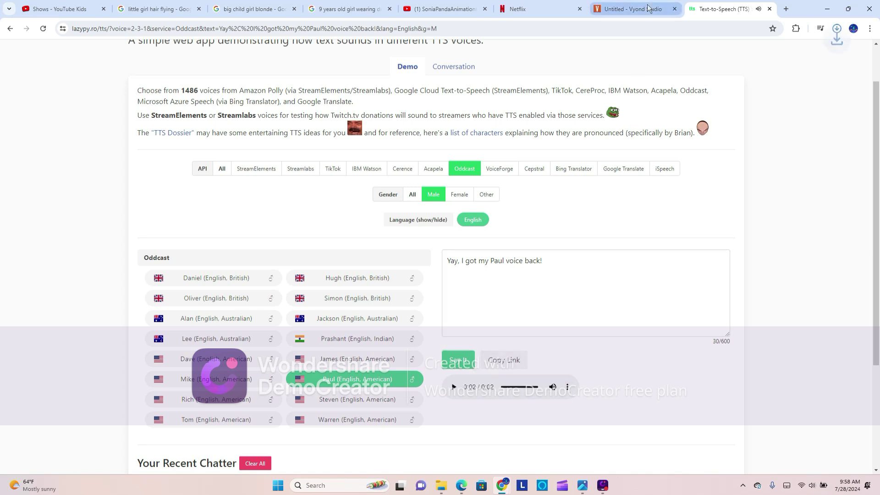
# Step: Switch back to Vyond Studio and upload TTS Audio Clip - 2024-07-28T095818.262 from the Downloads folder
pyautogui.click(633, 8)
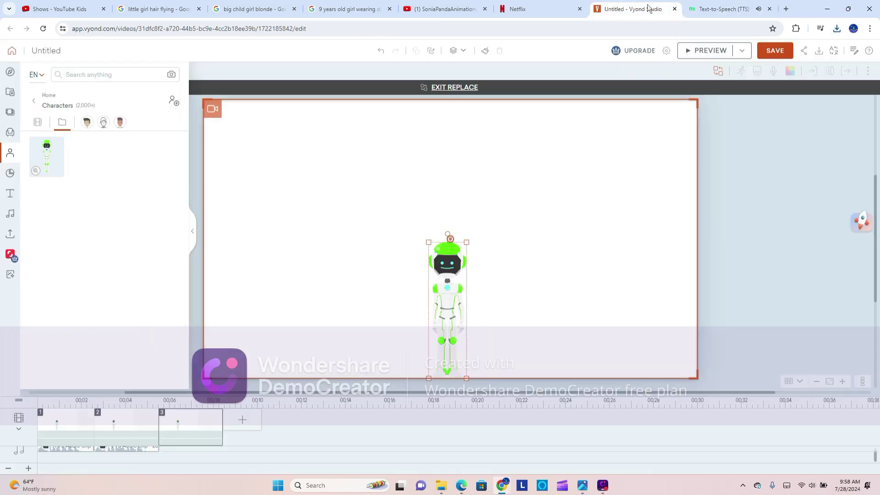
pyautogui.click(10, 233)
pyautogui.click(94, 146)
pyautogui.click(97, 214)
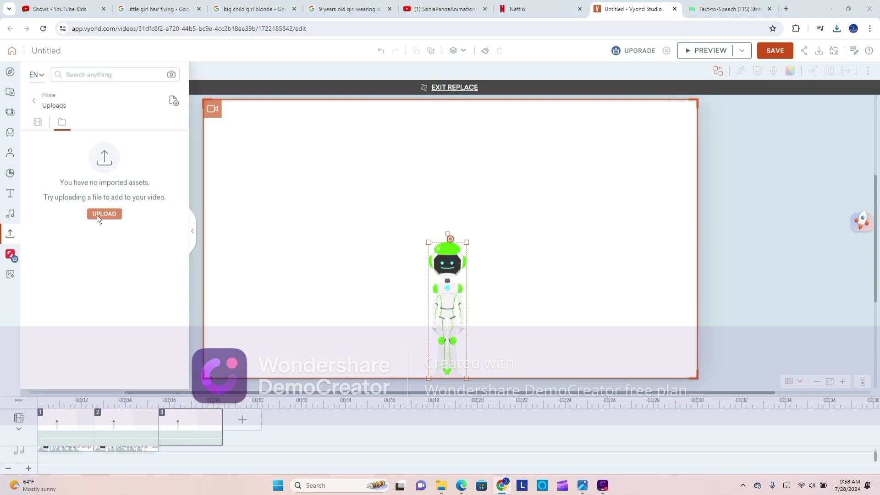
pyautogui.click(173, 87)
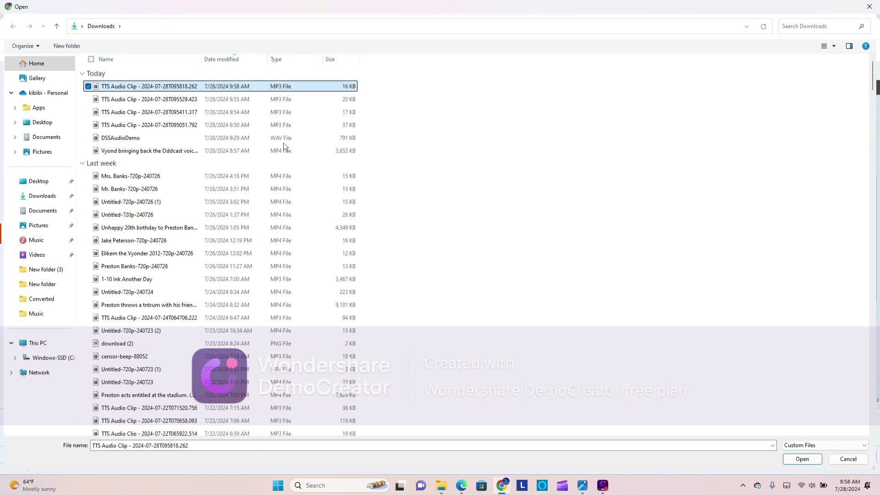
pyautogui.click(820, 460)
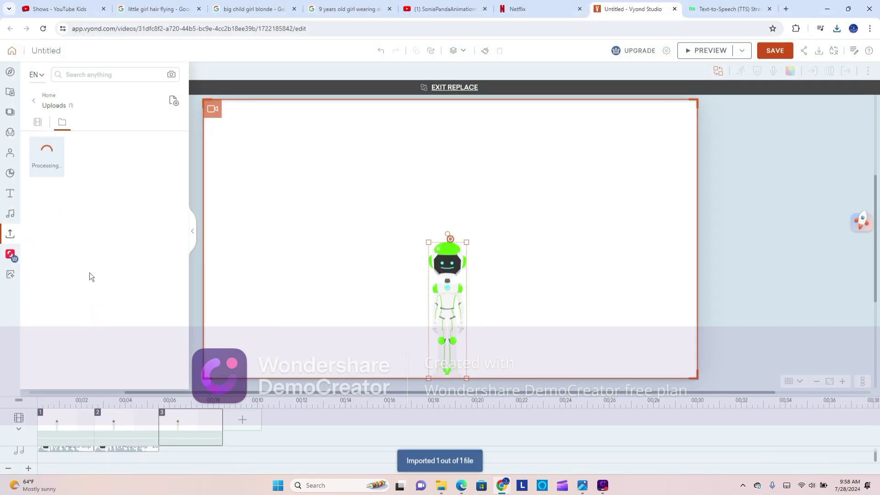
# Step: Place the uploaded audio clip on the timeline under scene 3 and delete it from the uploads library
pyautogui.click(386, 268)
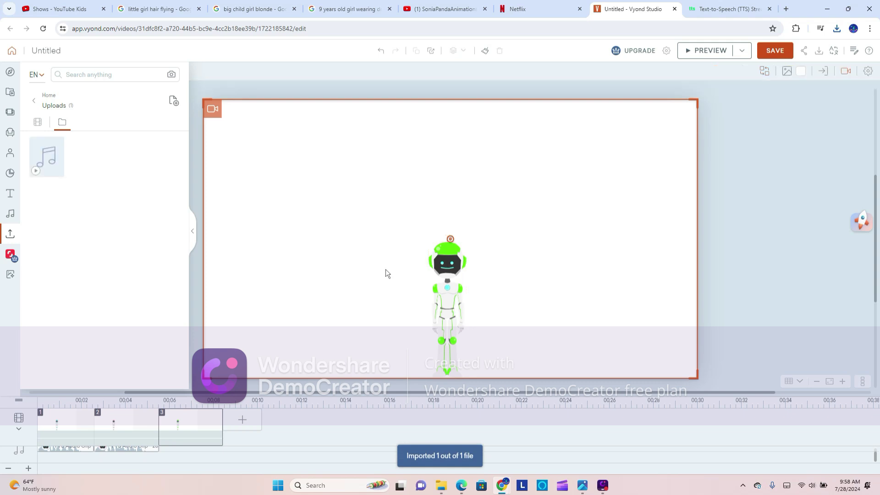
pyautogui.moveTo(56, 158); pyautogui.dragTo(215, 433)
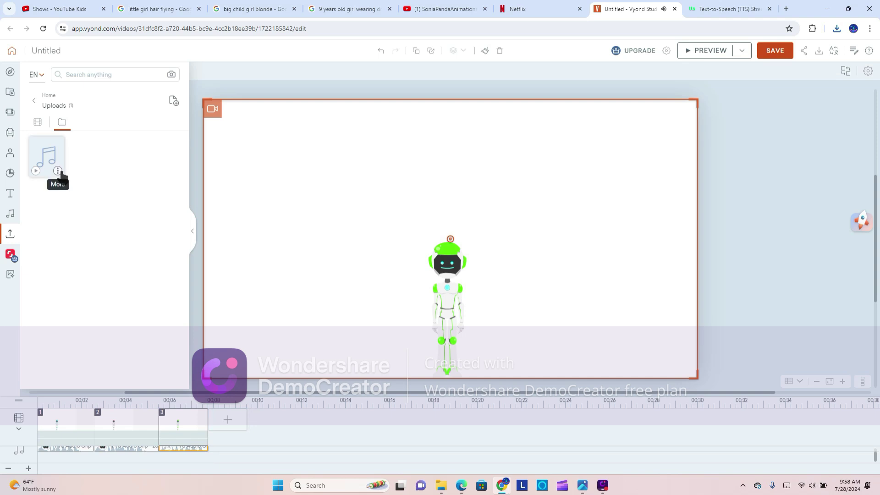
pyautogui.rightClick(57, 179)
pyautogui.click(74, 188)
pyautogui.click(493, 279)
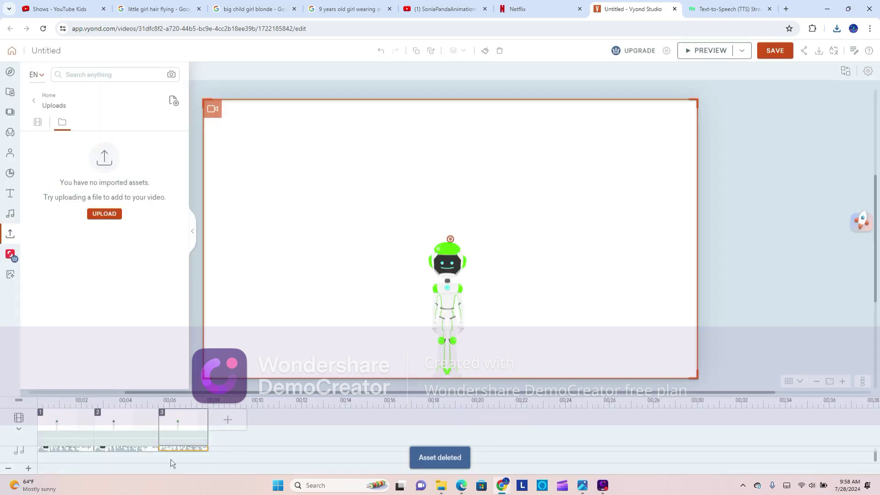
# Step: Assign scene 3's audio clip to the green robot and preview the video
pyautogui.rightClick(183, 452)
pyautogui.click(202, 418)
pyautogui.click(462, 246)
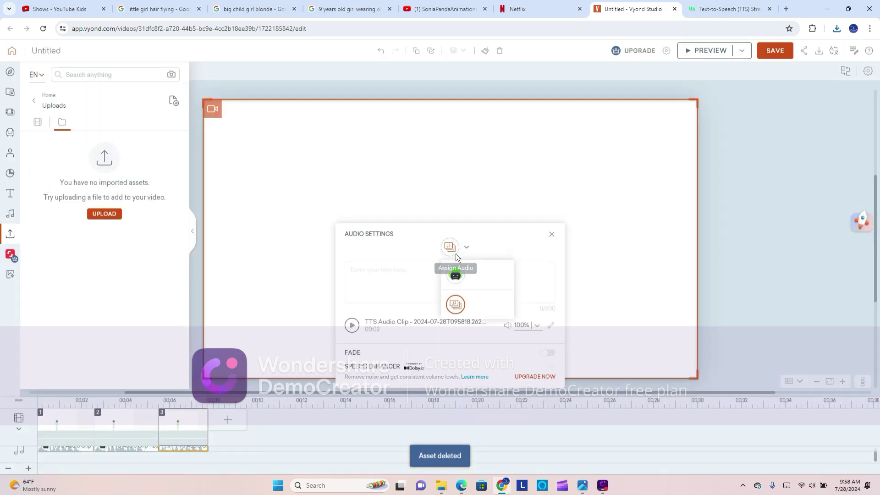
pyautogui.click(454, 272)
pyautogui.click(551, 234)
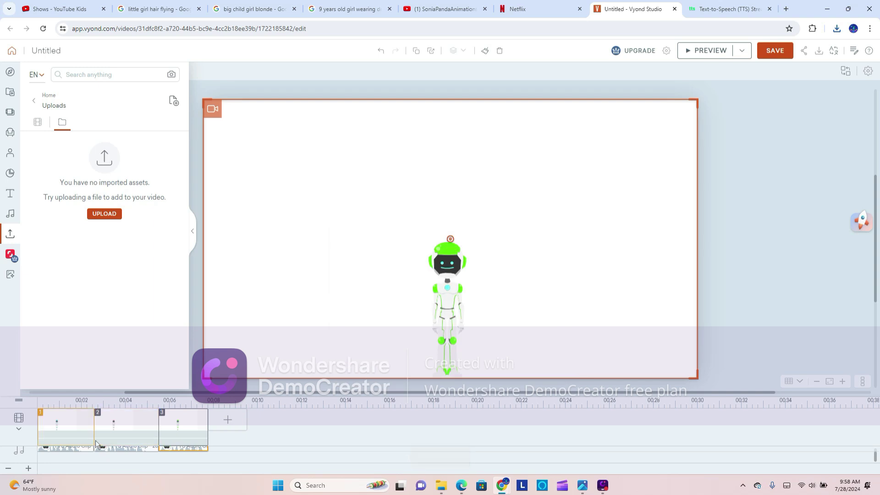
pyautogui.click(690, 51)
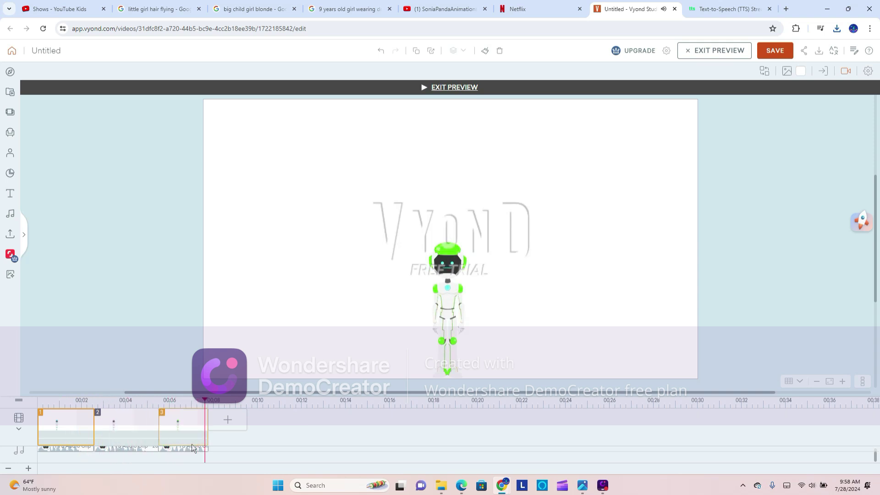
# Step: Add another scene with the green robot after scene 3 and start replacing its character
pyautogui.rightClick(187, 426)
pyautogui.click(265, 265)
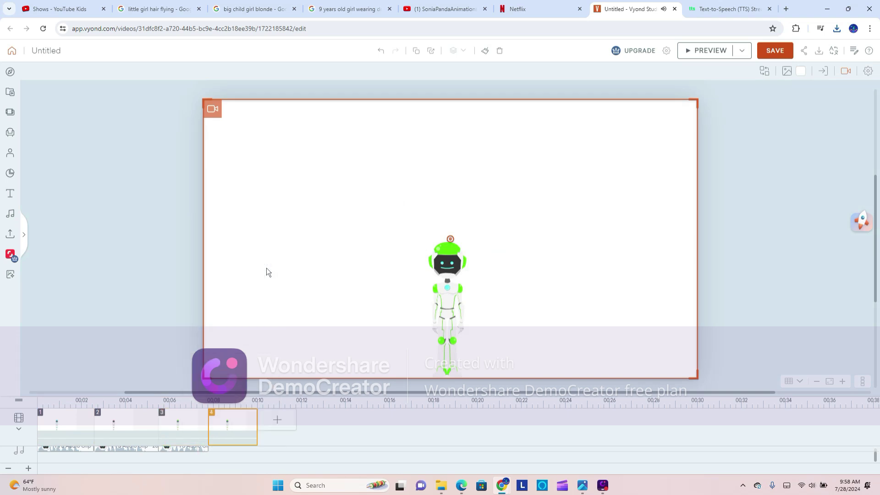
pyautogui.rightClick(457, 261)
pyautogui.click(463, 265)
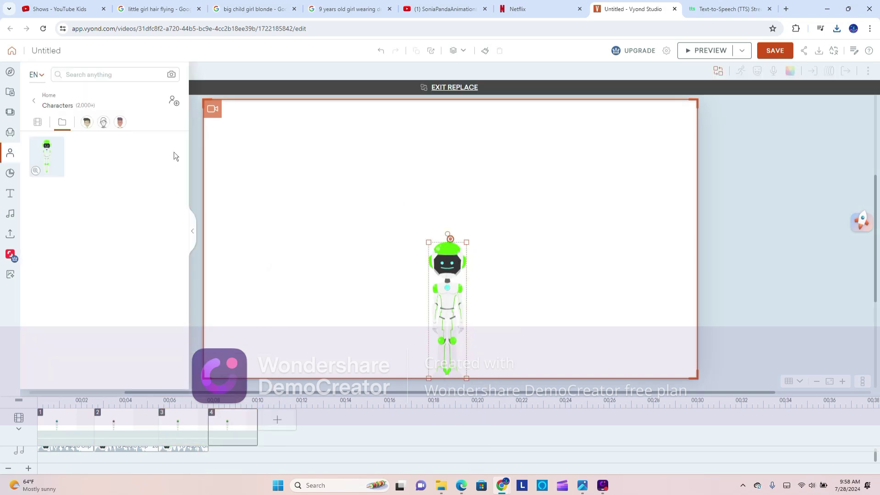
# Step: Delete the green robot from Your Characters
pyautogui.click(57, 172)
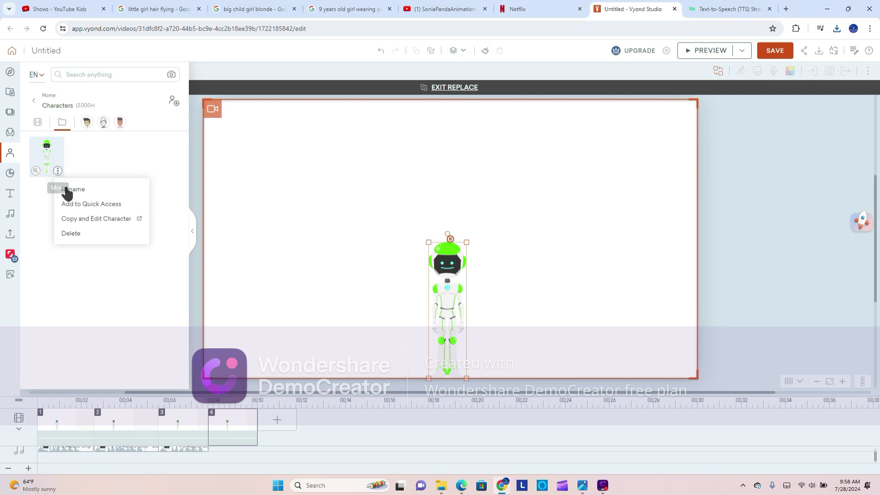
pyautogui.click(71, 238)
pyautogui.click(500, 281)
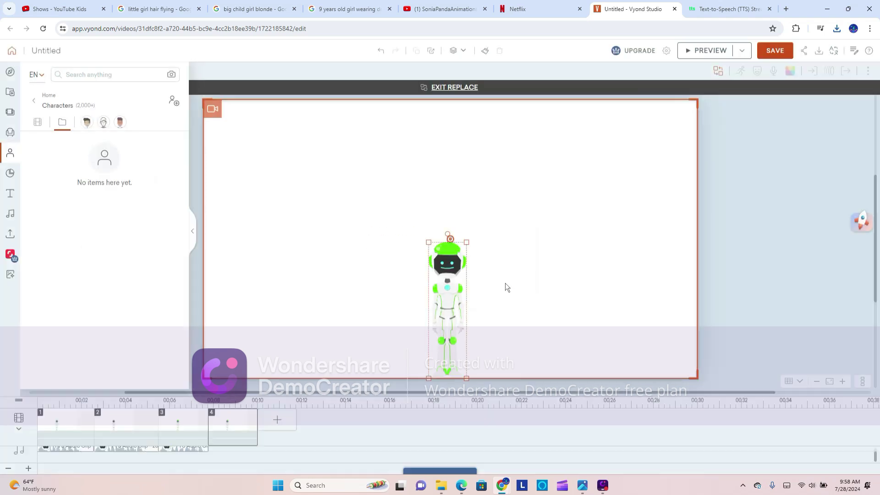
# Step: Search the character library for "robot" and replace scene 4's green robot with the bulky olive robot
pyautogui.click(10, 193)
pyautogui.click(10, 152)
pyautogui.click(138, 74)
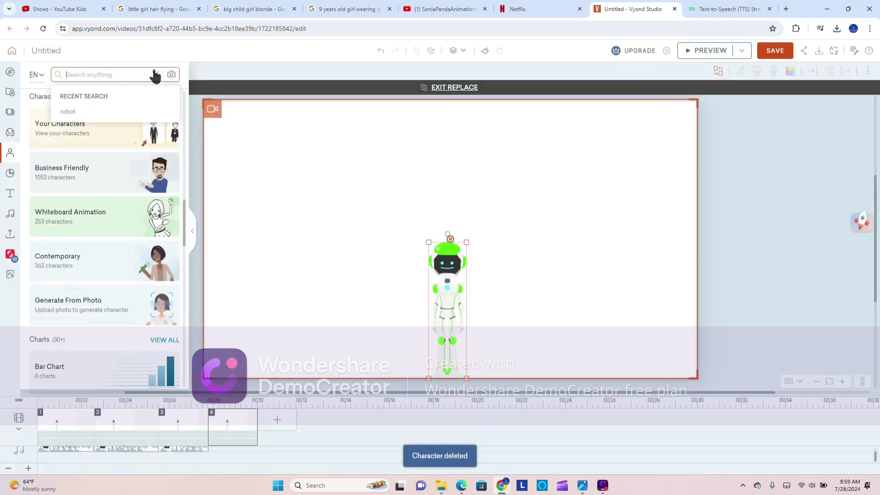
pyautogui.write('robot')
pyautogui.press('Return')
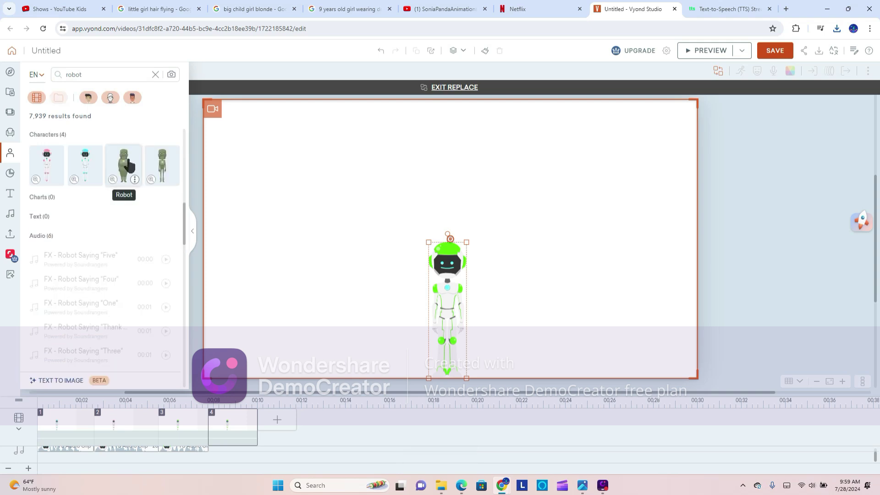
pyautogui.click(129, 165)
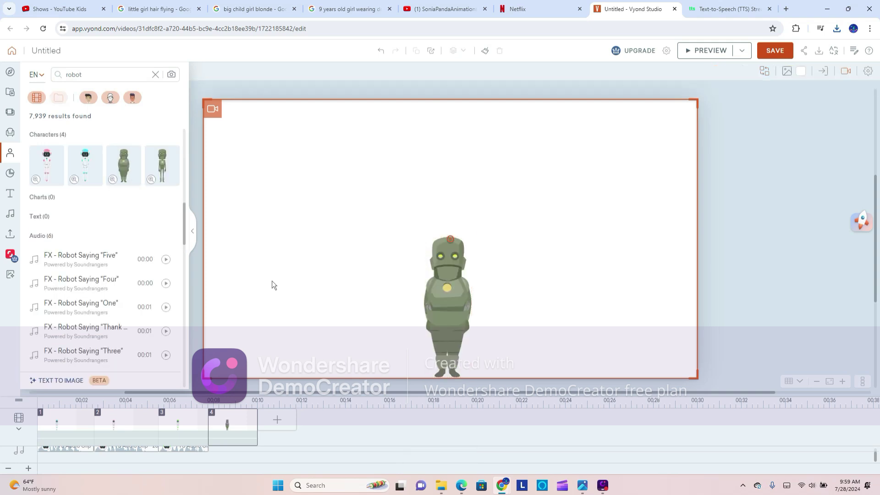
# Step: In the text-to-speech simulator, change the message to "Yay, I got my Daniel voice back!" and select the Daniel (English, British) voice
pyautogui.click(705, 9)
pyautogui.click(584, 258)
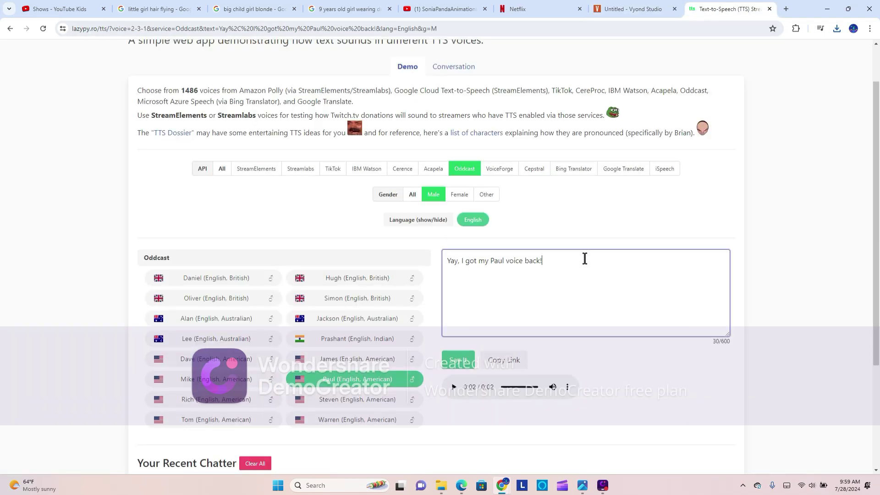
pyautogui.press('BackSpace')
pyautogui.press('BackSpace')
pyautogui.press('BackSpace')
pyautogui.press('BackSpace')
pyautogui.press('BackSpace')
pyautogui.press('BackSpace')
pyautogui.press('BackSpace')
pyautogui.press('BackSpace')
pyautogui.press('BackSpace')
pyautogui.press('BackSpace')
pyautogui.press('BackSpace')
pyautogui.press('BackSpace')
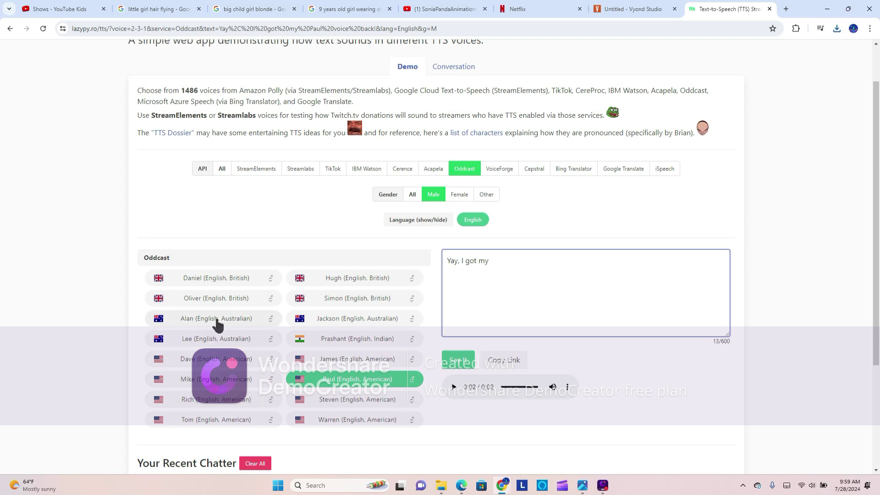
pyautogui.click(247, 281)
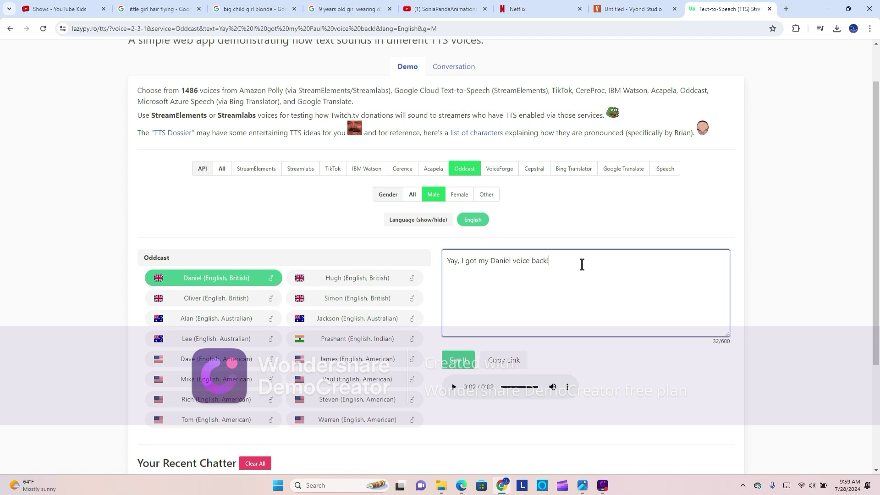
# Step: Generate the Daniel voice message with the male Oddcast voices and download the audio clip
pyautogui.click(466, 361)
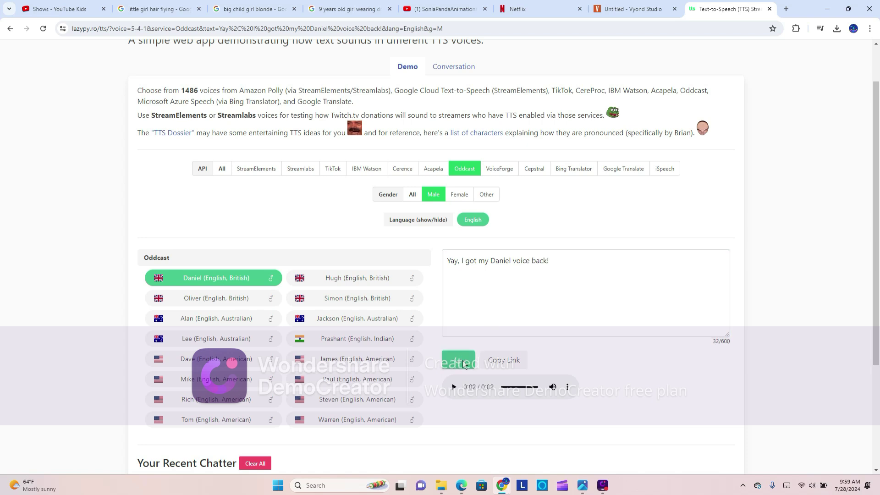
pyautogui.click(459, 194)
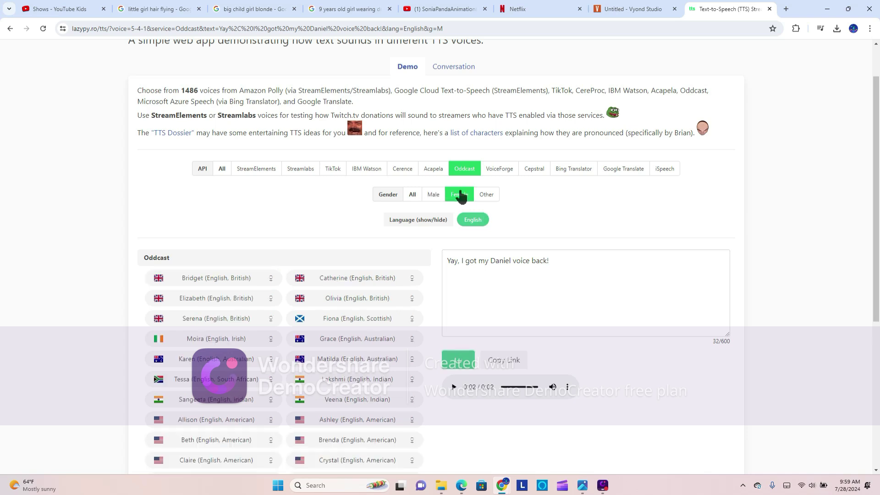
pyautogui.click(436, 196)
pyautogui.click(460, 362)
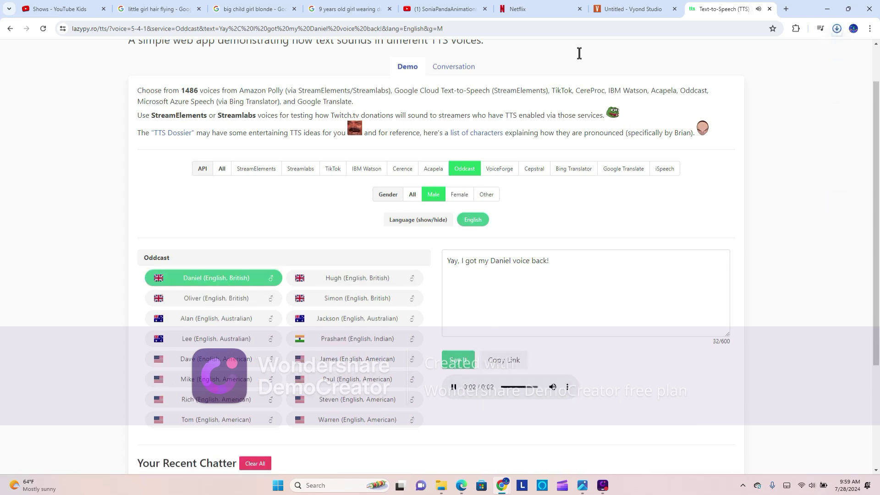
# Step: Return to Vyond Studio and upload TTS Audio Clip - 2024-07-28T095938.175 to the uploads library
pyautogui.click(628, 8)
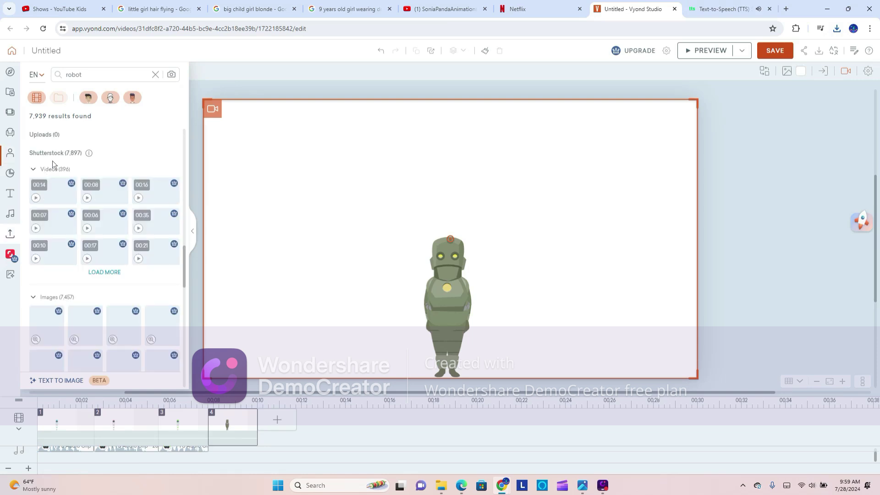
pyautogui.doubleClick(135, 80)
pyautogui.press('BackSpace')
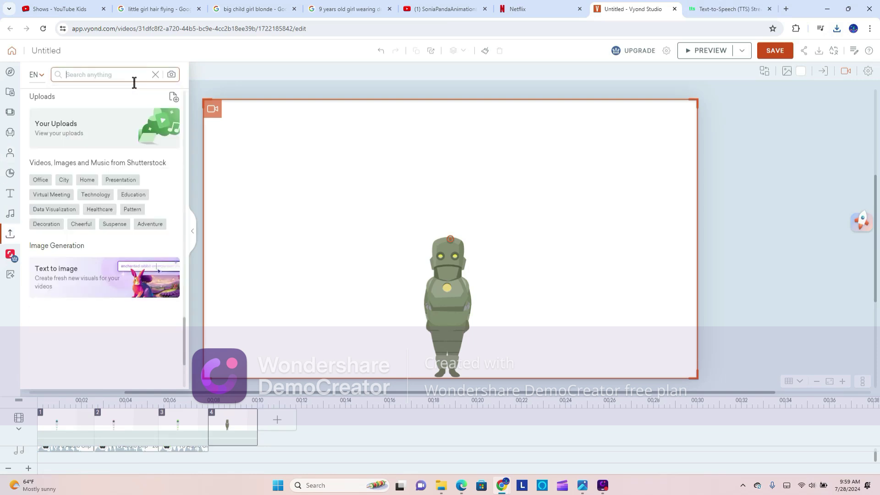
pyautogui.click(108, 141)
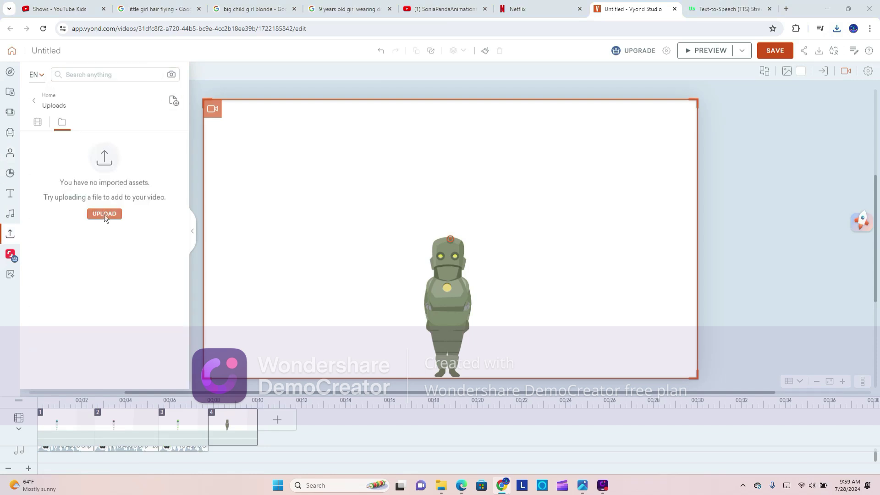
pyautogui.click(103, 215)
pyautogui.click(172, 89)
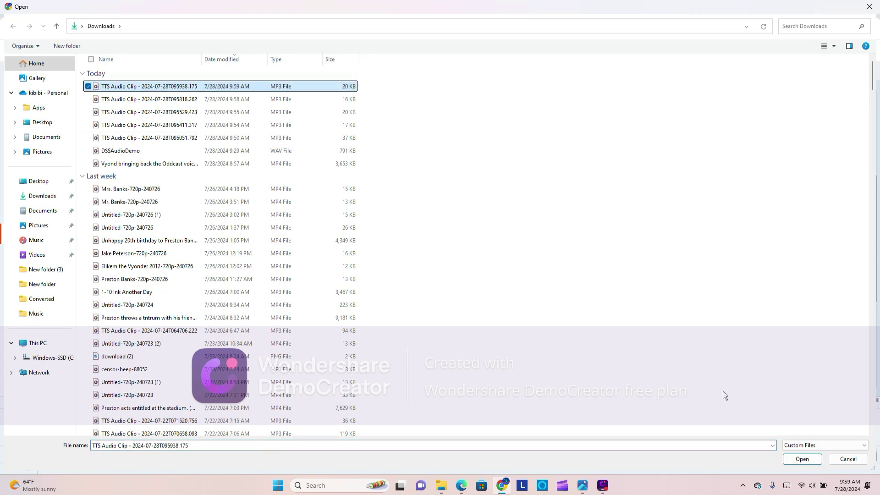
pyautogui.click(812, 462)
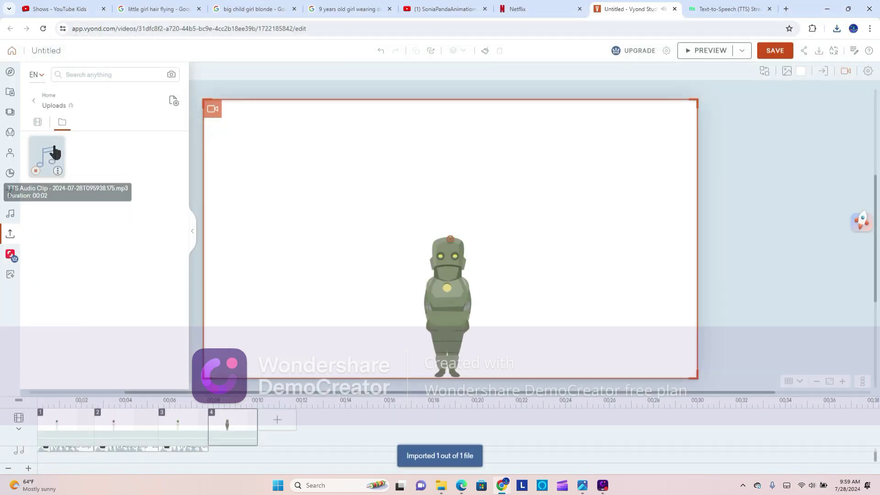
# Step: Place the uploaded audio clip on the timeline under scene 4 and delete it from the uploads library
pyautogui.moveTo(54, 152); pyautogui.dragTo(274, 435)
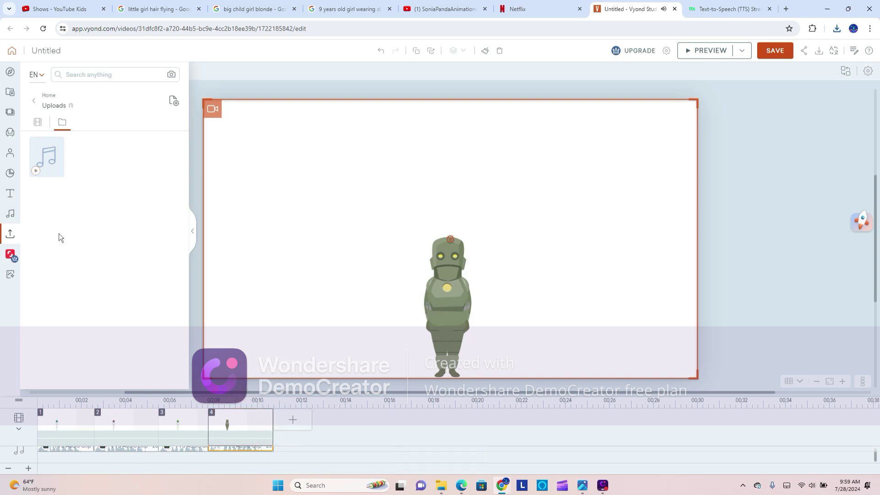
pyautogui.click(54, 173)
pyautogui.click(63, 190)
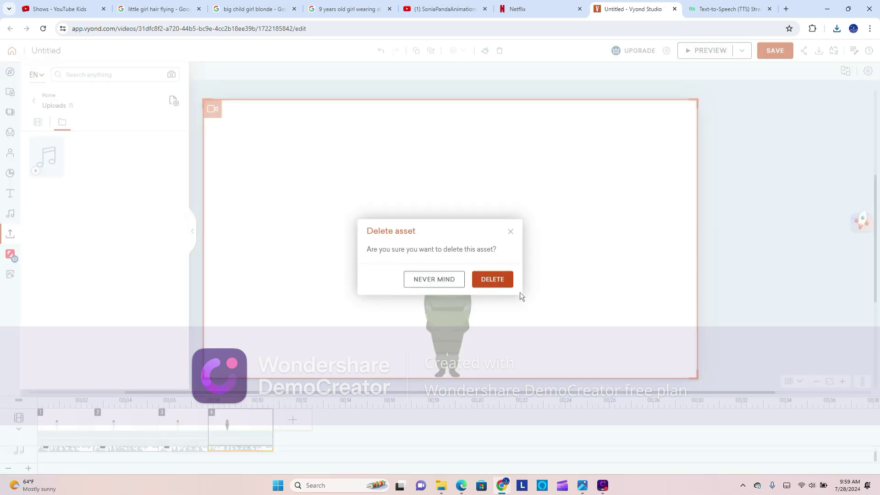
pyautogui.click(495, 280)
# Step: Assign scene 4's audio clip to the bulky olive robot and preview the video from scene 1
pyautogui.rightClick(251, 449)
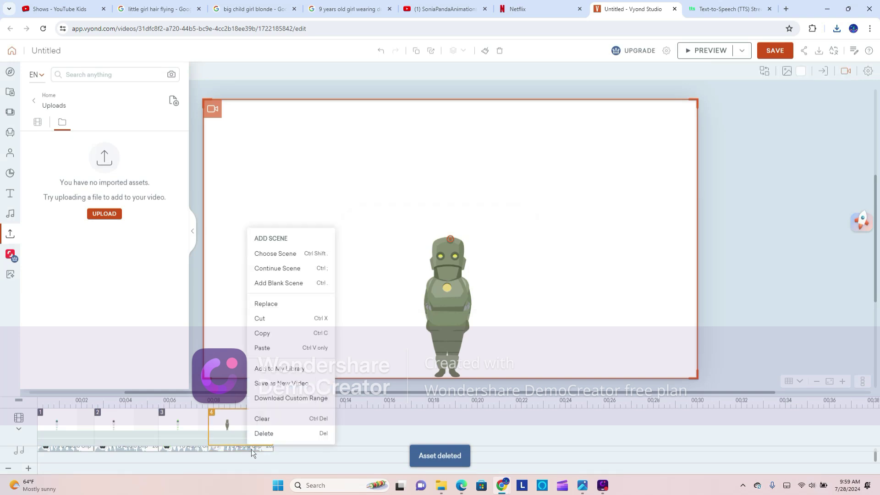
pyautogui.click(247, 453)
pyautogui.rightClick(246, 453)
pyautogui.click(266, 408)
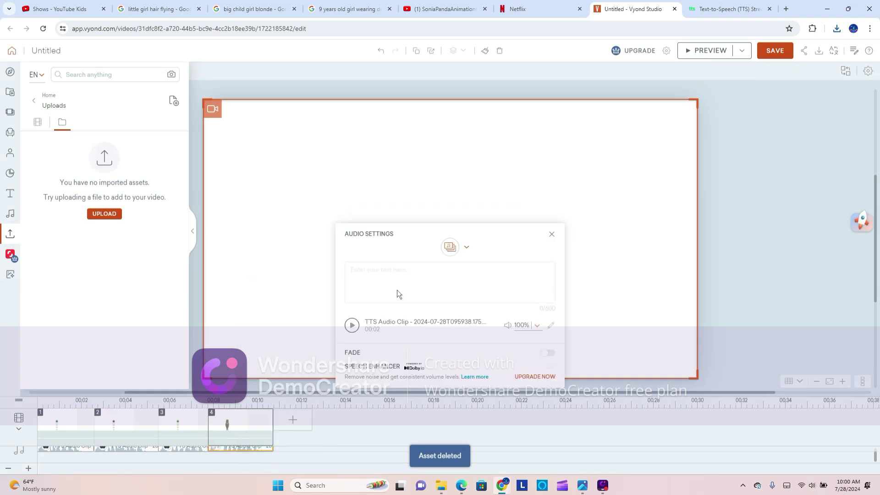
pyautogui.click(449, 248)
pyautogui.click(467, 277)
pyautogui.click(550, 236)
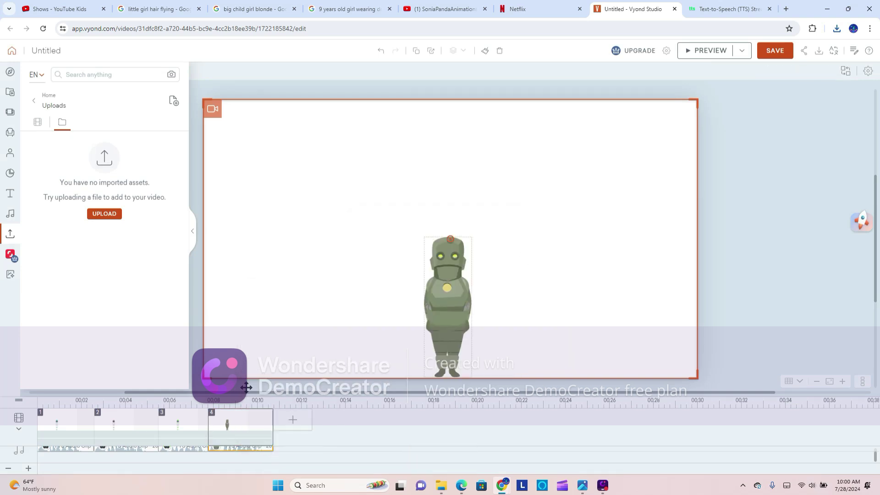
pyautogui.click(70, 436)
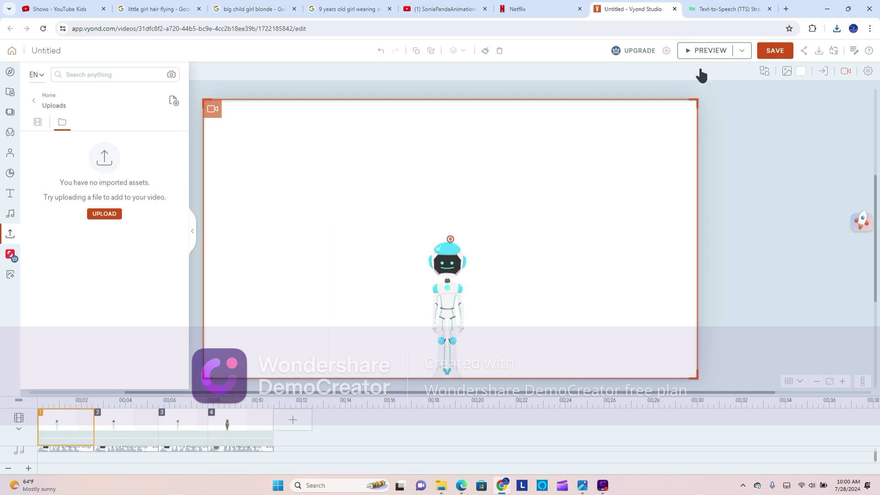
pyautogui.click(704, 50)
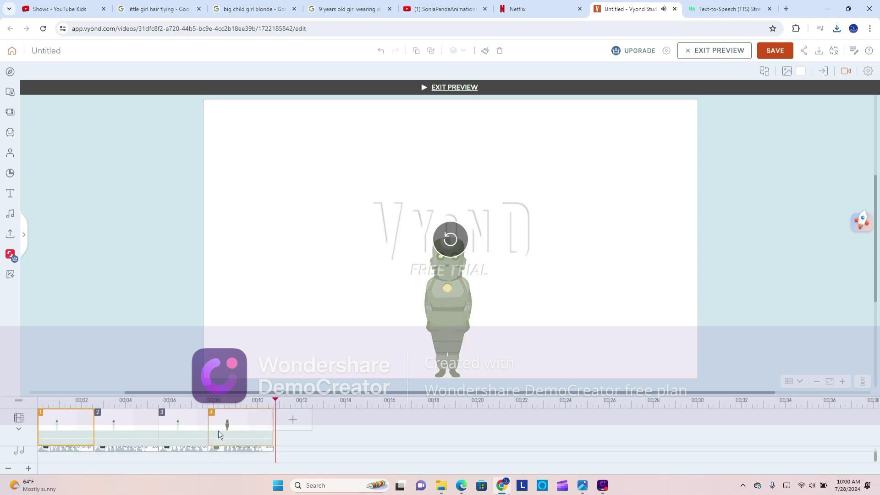
# Step: Continue scene 4 as a new scene and replace its character with the slim olive robot from a "robot" search
pyautogui.rightClick(235, 429)
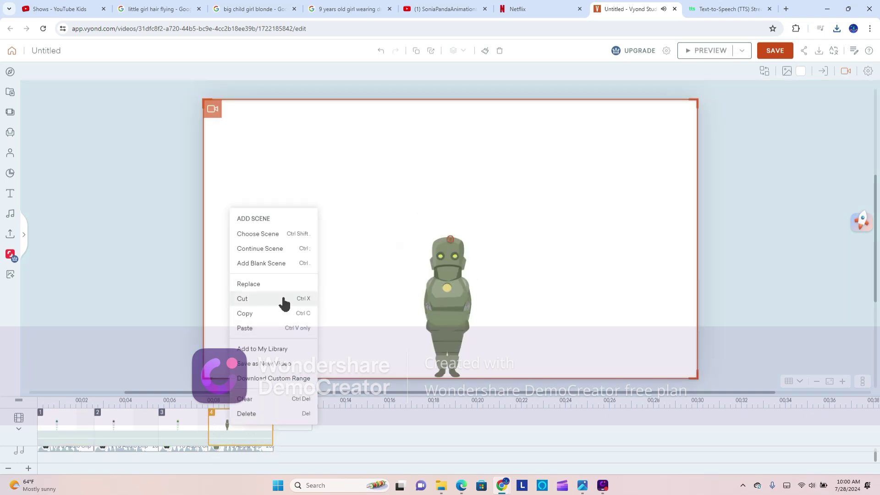
pyautogui.click(302, 248)
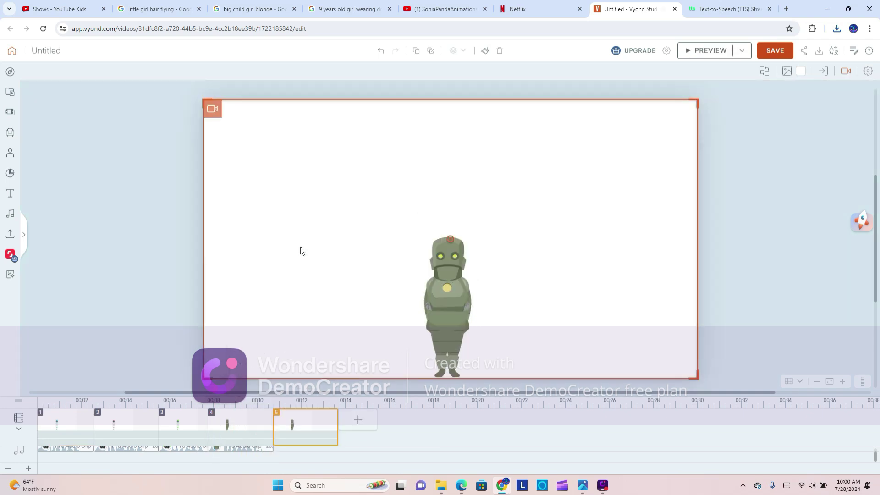
pyautogui.rightClick(458, 257)
pyautogui.click(497, 267)
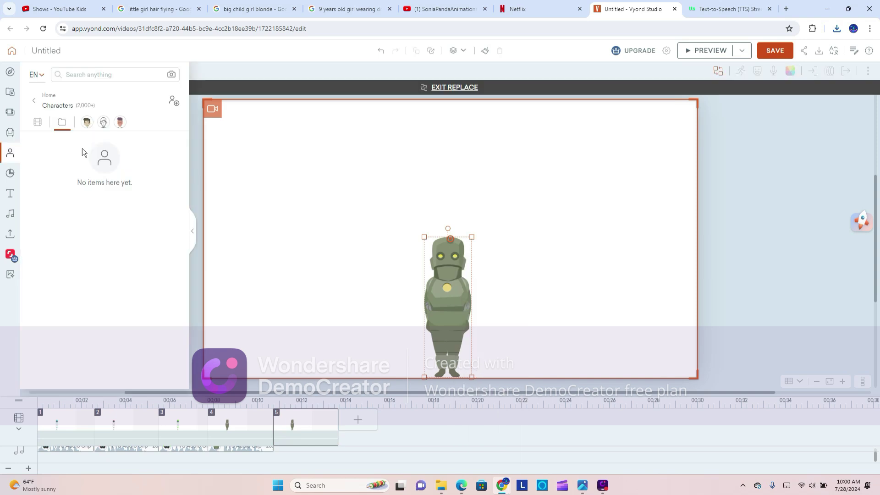
pyautogui.click(9, 173)
pyautogui.click(10, 153)
pyautogui.click(115, 75)
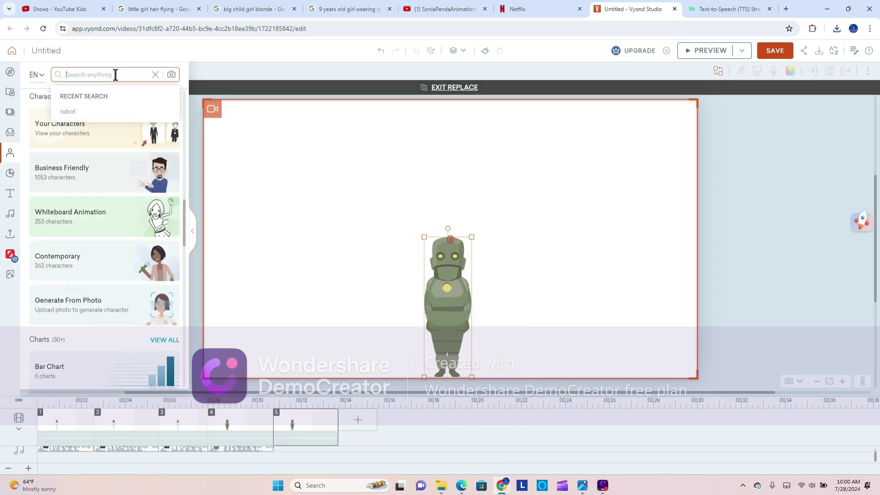
pyautogui.click(92, 117)
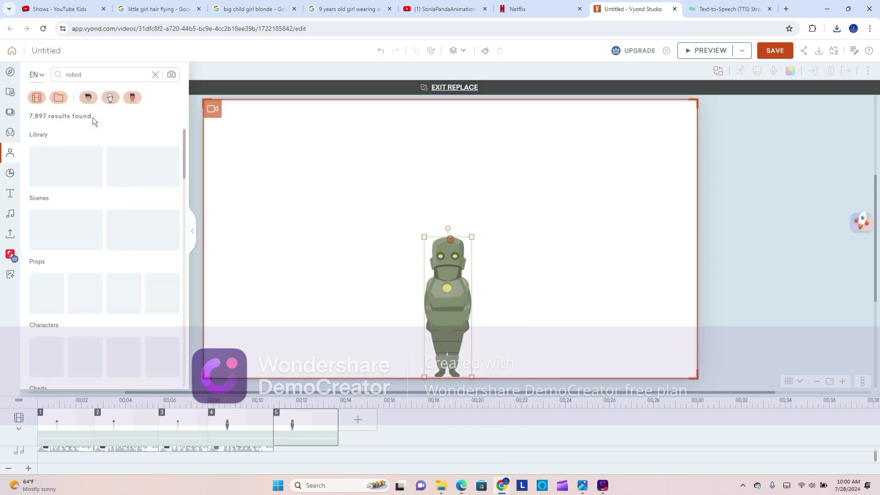
pyautogui.click(171, 163)
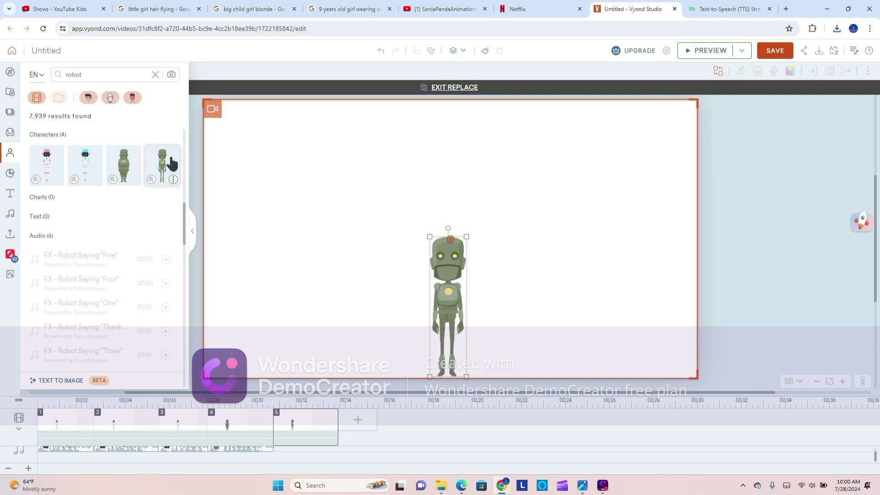
# Step: Switch to the text-to-speech simulator, filter to female Oddcast voices and try selecting Catherine, Ashley, Beth and Bridget
pyautogui.click(728, 9)
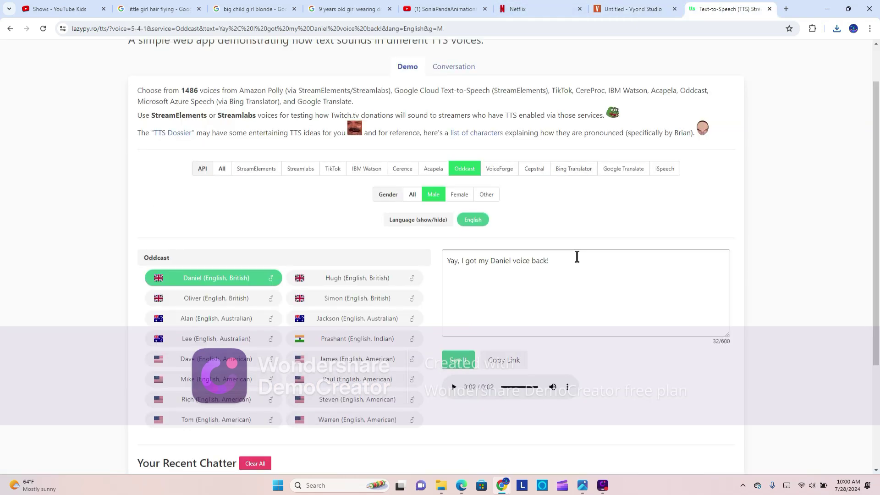
pyautogui.click(471, 201)
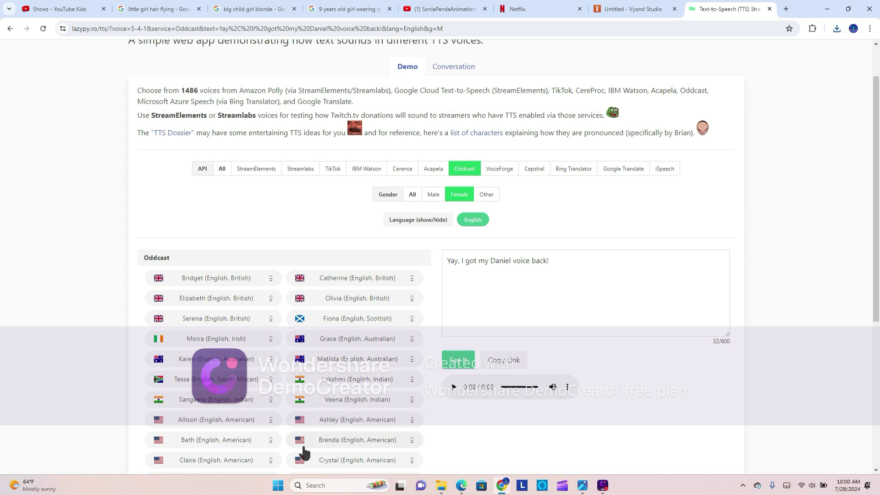
pyautogui.click(307, 277)
pyautogui.click(518, 272)
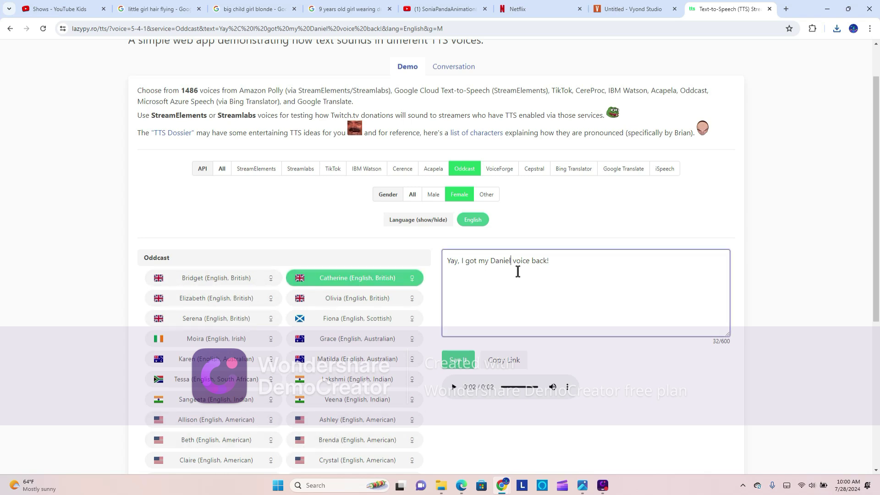
pyautogui.click(359, 419)
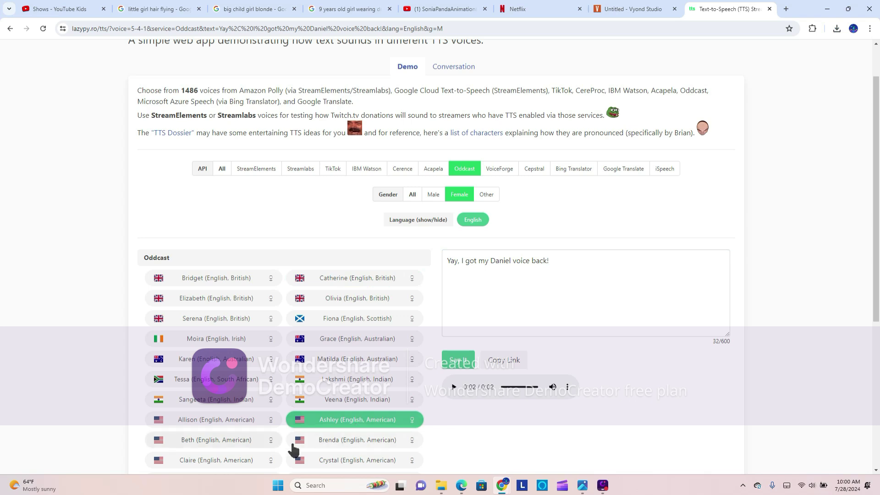
pyautogui.click(264, 446)
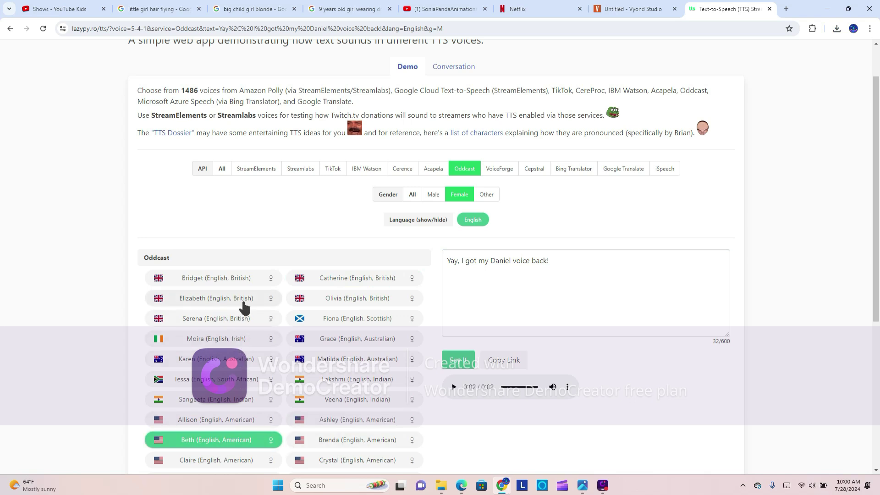
pyautogui.click(248, 284)
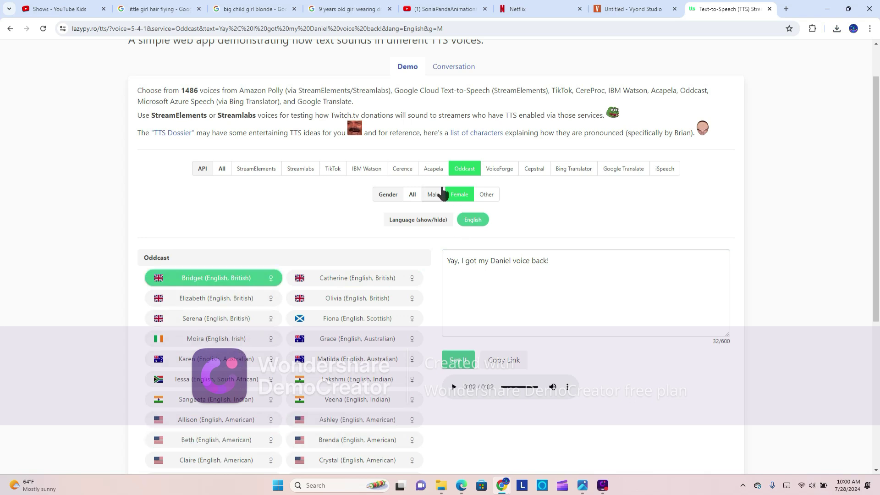
# Step: Select the Ashley (English, American) voice and change the sentence to "Yay, I got my Ashley voice back!"
pyautogui.click(511, 262)
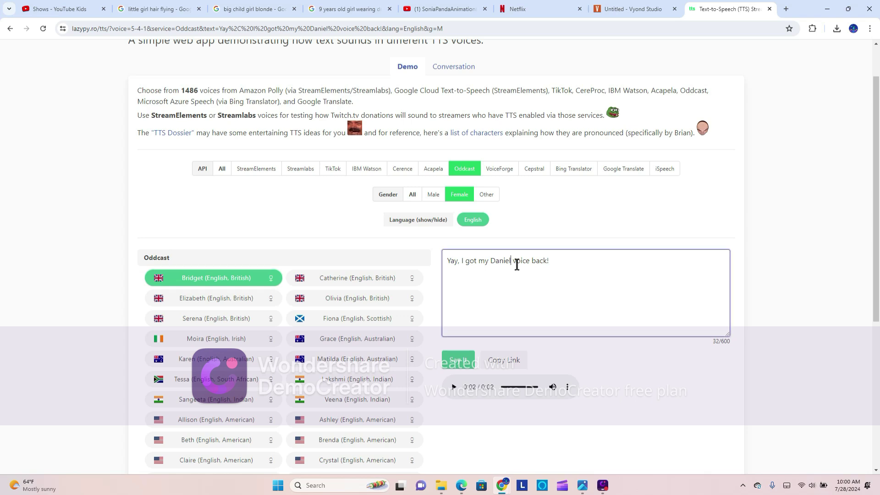
pyautogui.press('BackSpace')
pyautogui.press('BackSpace')
pyautogui.press('BackSpace')
pyautogui.click(374, 419)
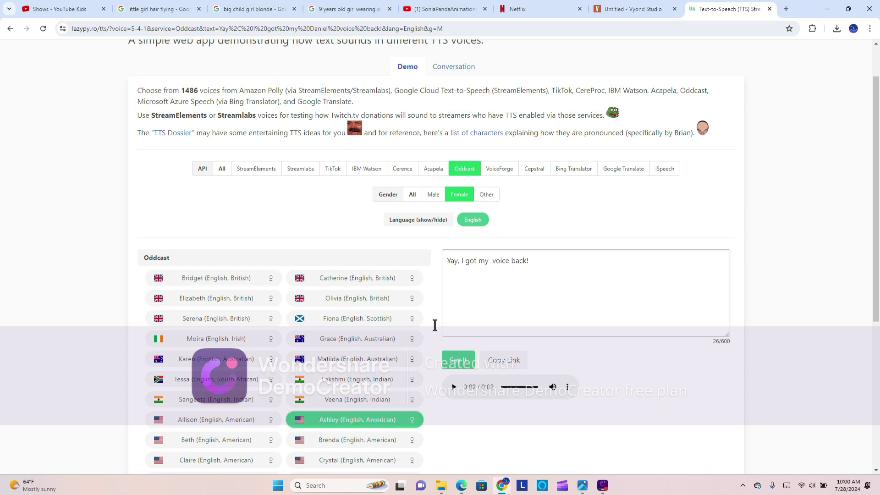
pyautogui.click(501, 268)
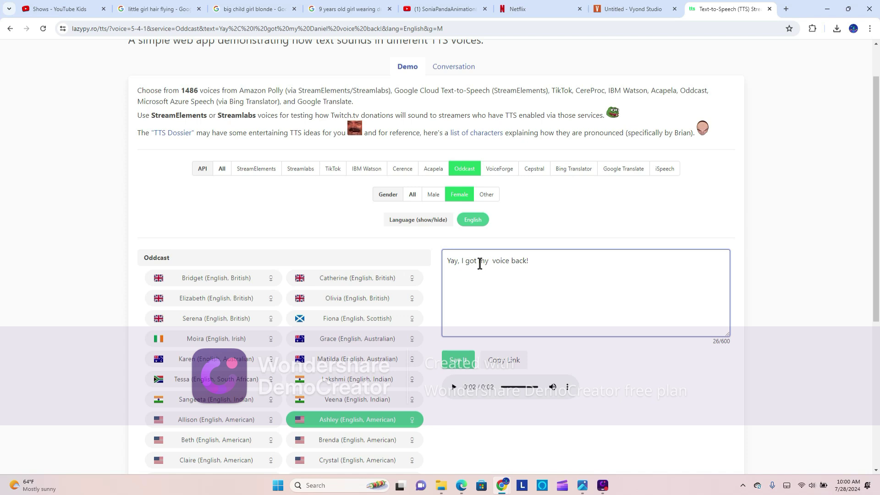
pyautogui.write('A')
pyautogui.press('BackSpace')
pyautogui.write('Ashley')
# Step: Generate the Ashley voice speech and download the resulting audio clip
pyautogui.click(466, 364)
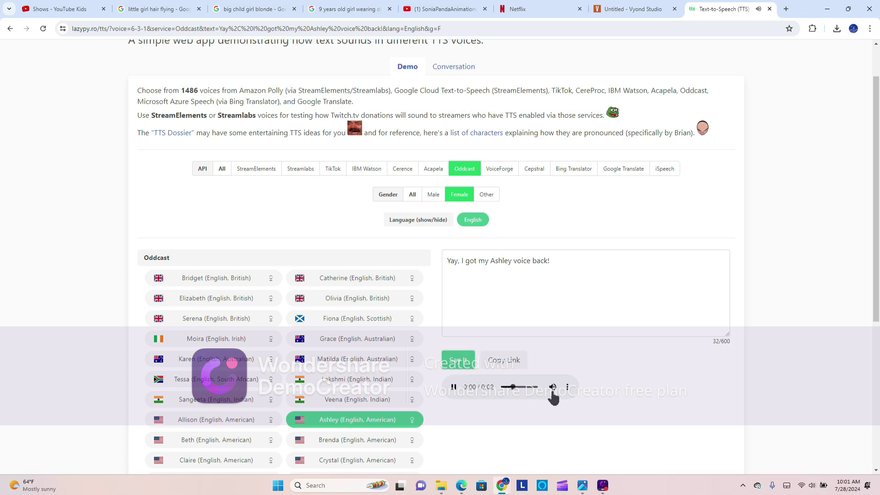
pyautogui.click(568, 387)
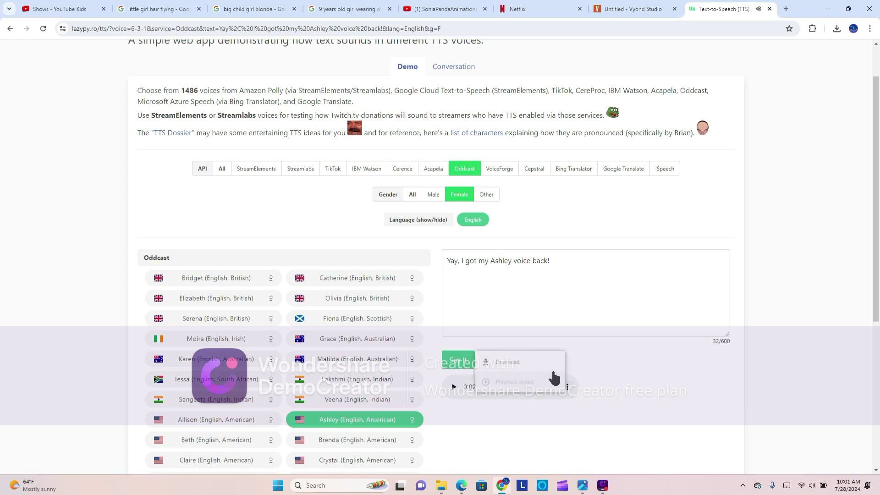
pyautogui.click(560, 359)
# Step: Switch to Vyond and upload "TTS Audio Clip - 2024-07-28T100113.417" from Downloads to the uploads library
pyautogui.click(634, 9)
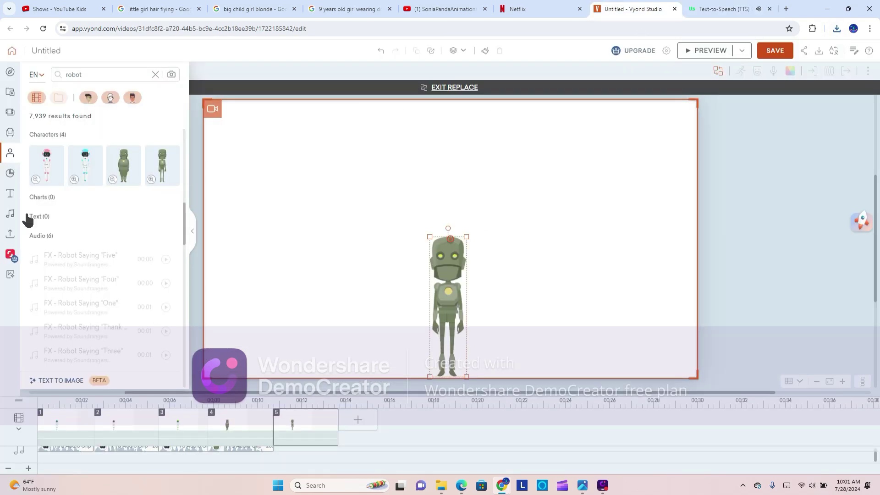
pyautogui.click(11, 213)
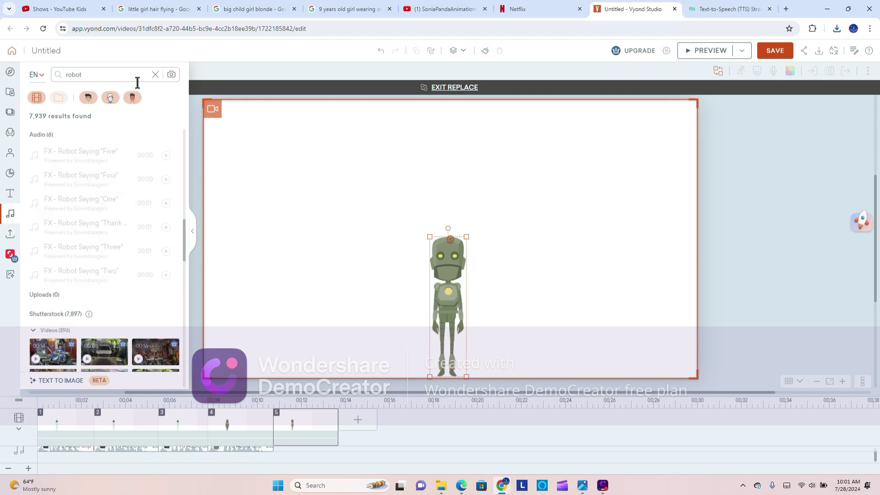
pyautogui.click(137, 79)
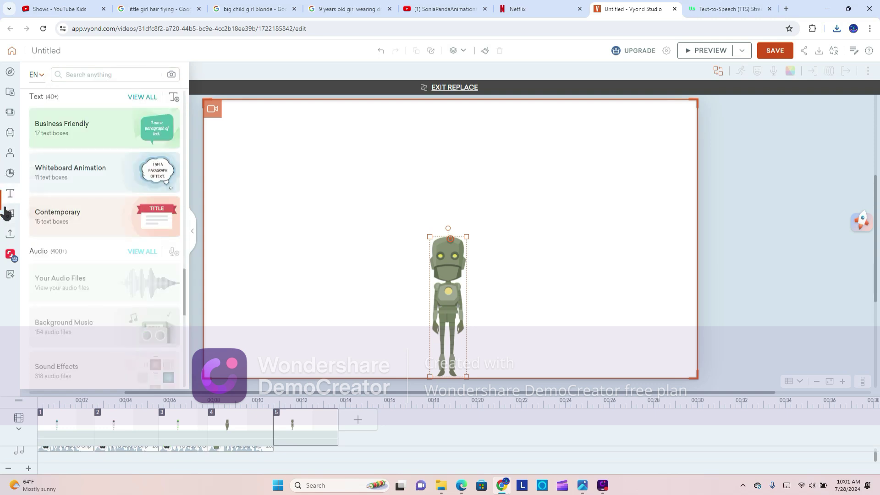
pyautogui.click(273, 218)
pyautogui.click(126, 133)
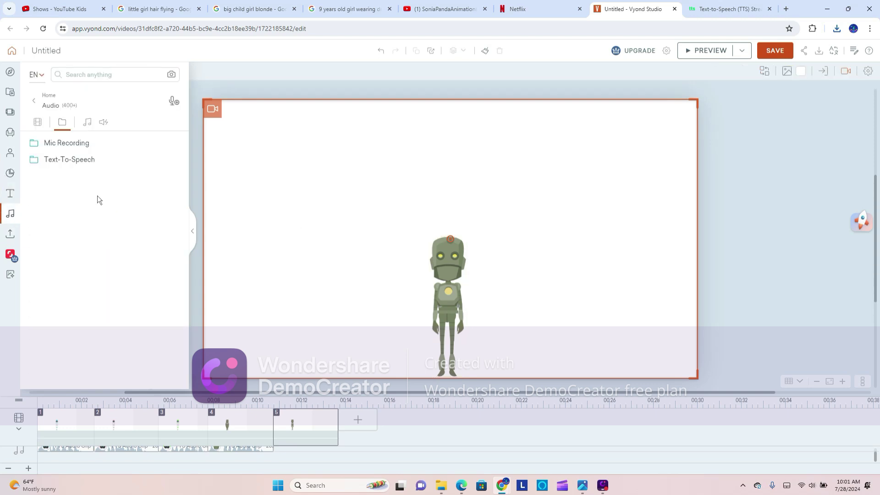
pyautogui.click(10, 233)
pyautogui.click(93, 150)
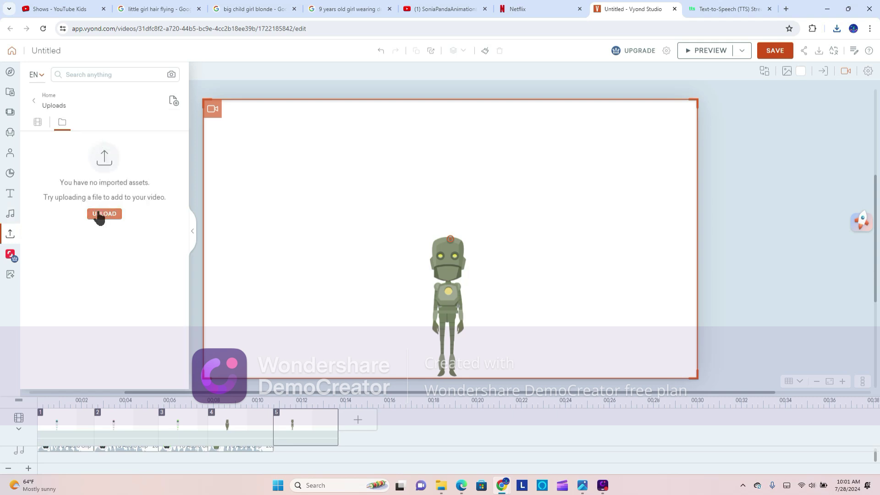
pyautogui.click(98, 216)
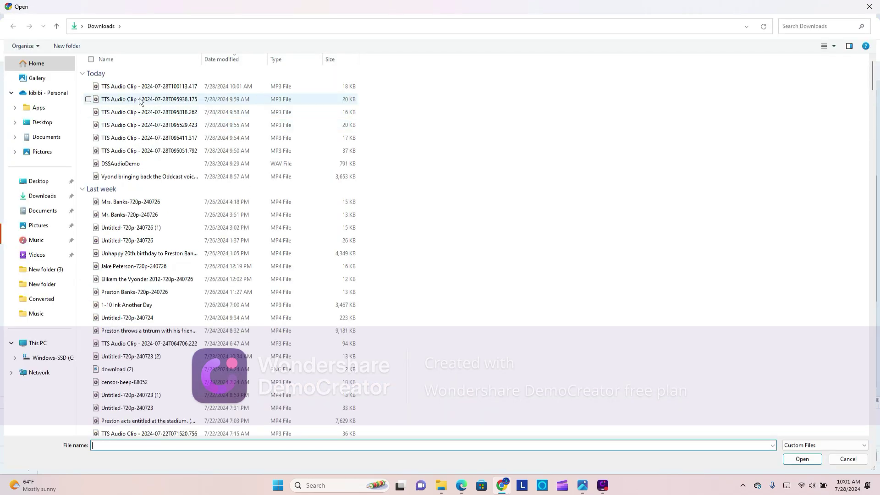
pyautogui.click(147, 86)
pyautogui.click(816, 462)
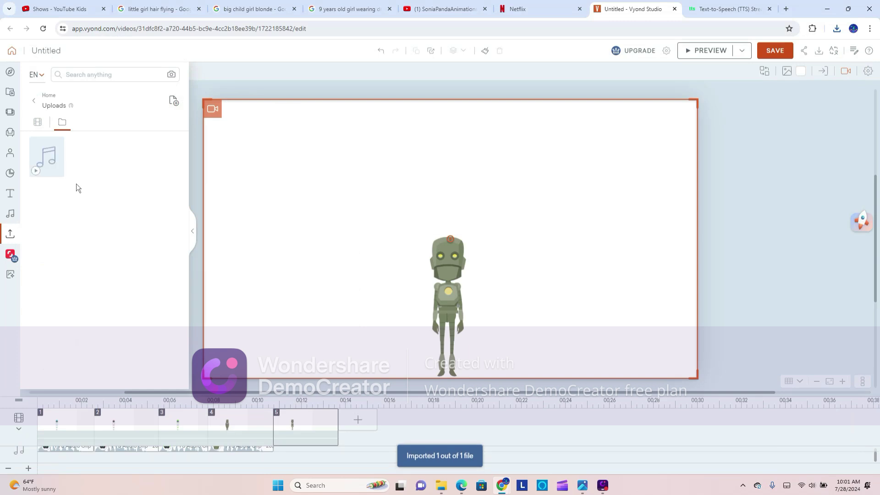
# Step: Place the uploaded audio clip under scene 5, fitting the scene to its length, and delete the clip from the uploads library
pyautogui.click(36, 170)
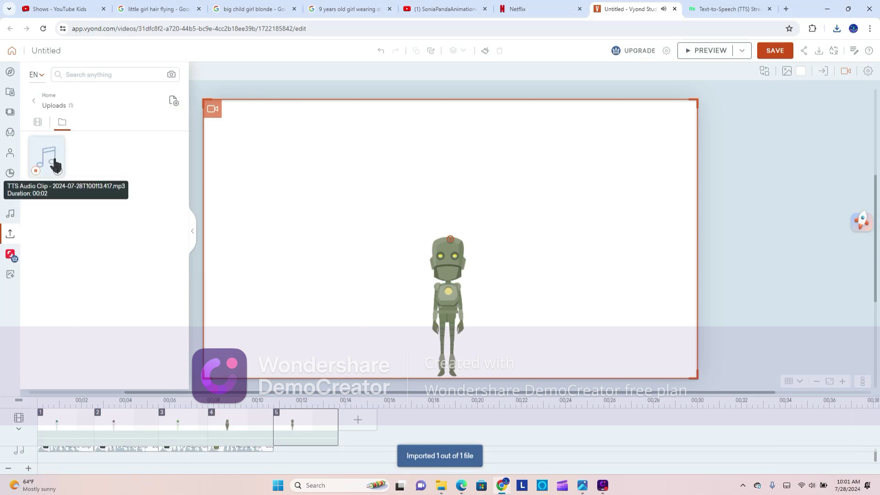
pyautogui.moveTo(55, 164); pyautogui.dragTo(335, 441)
pyautogui.click(331, 438)
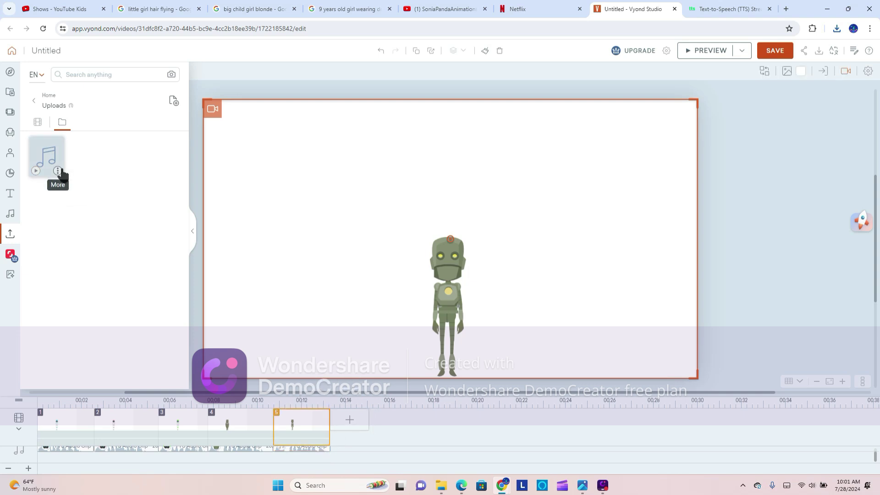
pyautogui.rightClick(59, 176)
pyautogui.click(72, 191)
pyautogui.click(516, 280)
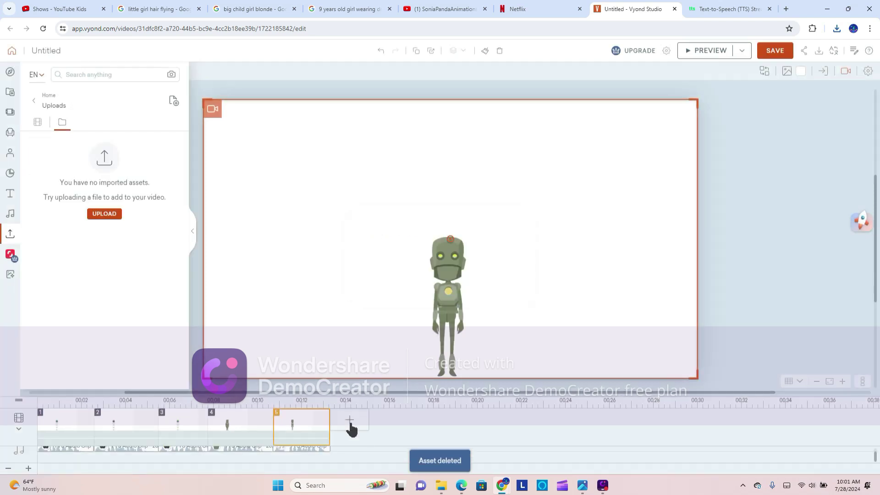
# Step: Assign scene 5's audio clip to the slim olive robot in its audio settings
pyautogui.rightClick(303, 449)
pyautogui.click(327, 411)
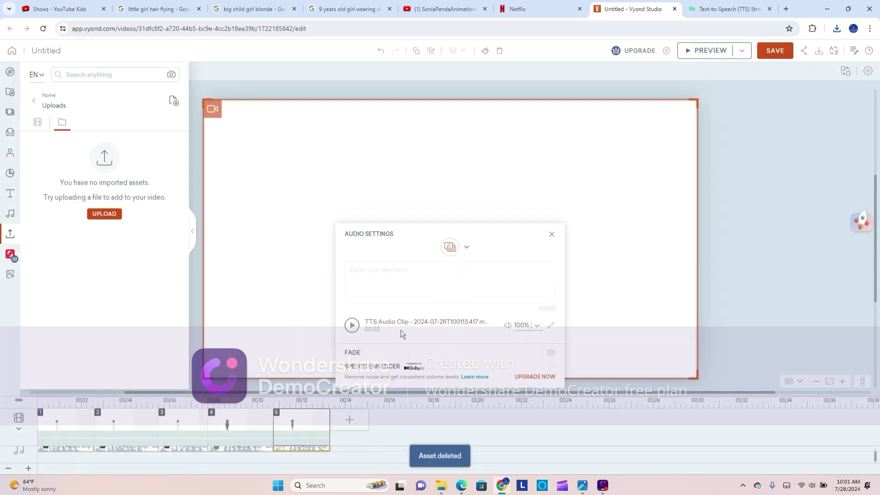
pyautogui.click(462, 259)
pyautogui.click(459, 277)
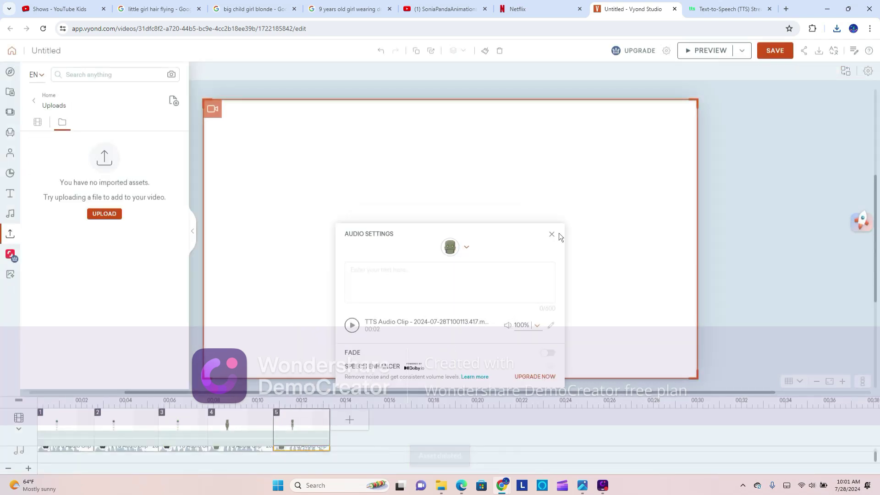
pyautogui.click(552, 234)
# Step: Preview the whole video from scene 1, ending with scene 5
pyautogui.click(68, 440)
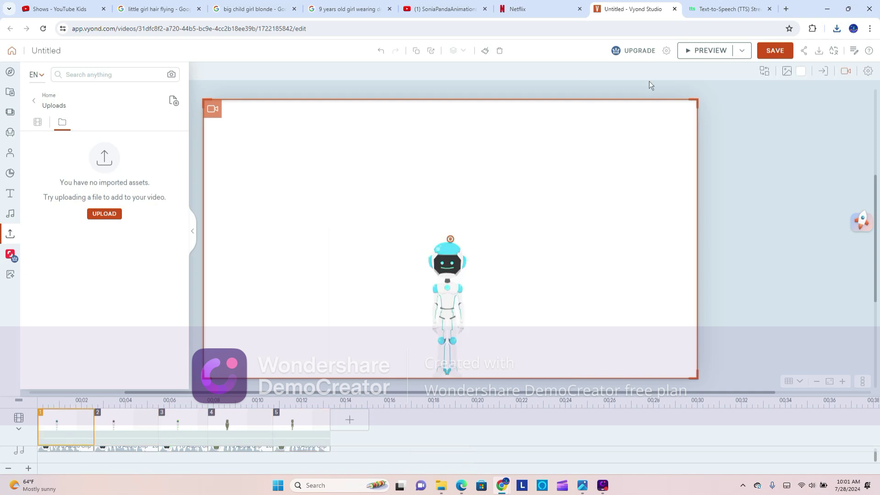
pyautogui.click(690, 57)
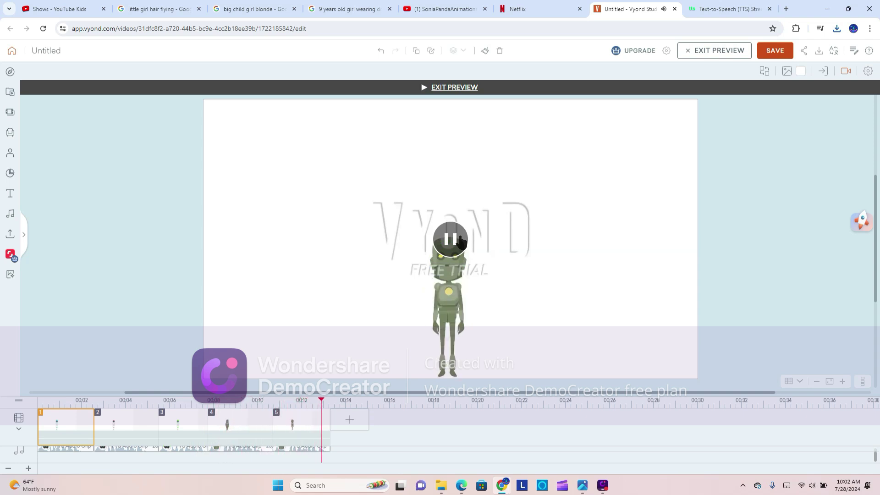
pyautogui.click(304, 425)
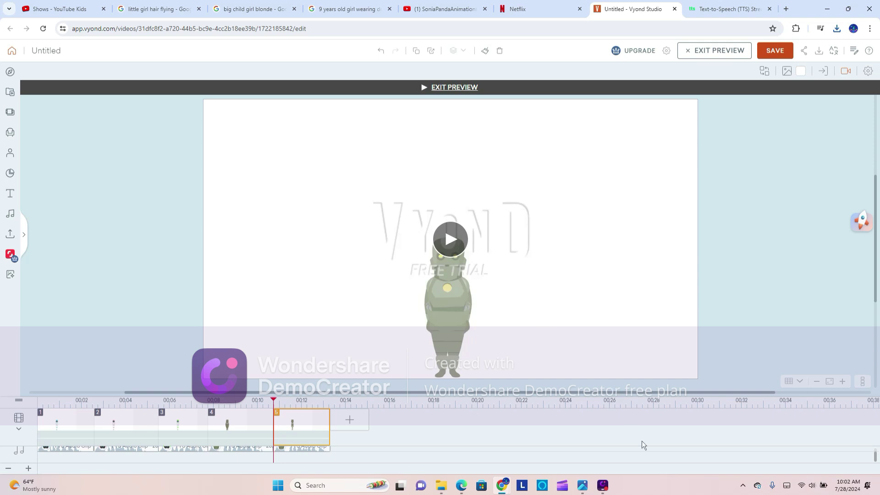
pyautogui.click(611, 492)
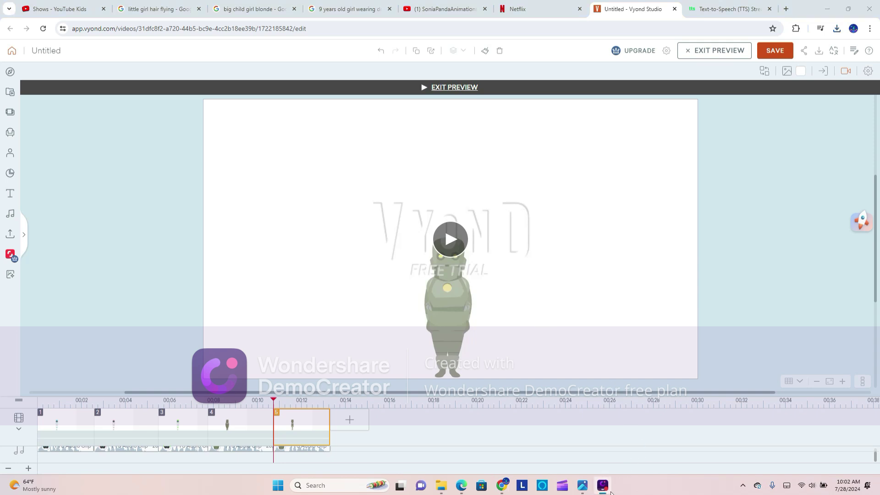